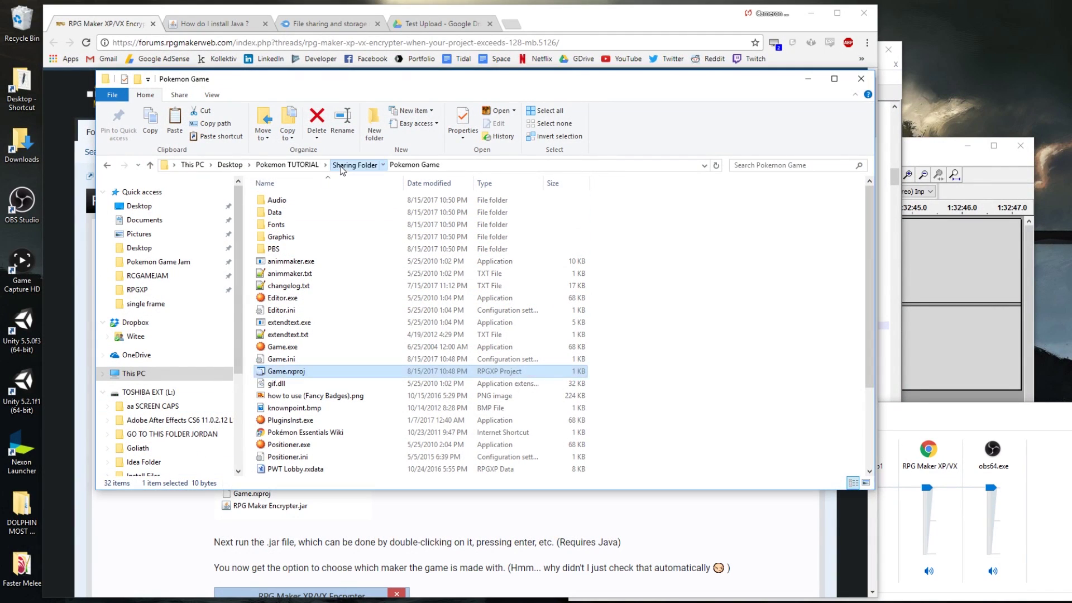
Go to Sharing Folder, peek into Pokemon Game, and look over its two copies.
left_click(354, 164)
double_click(273, 213)
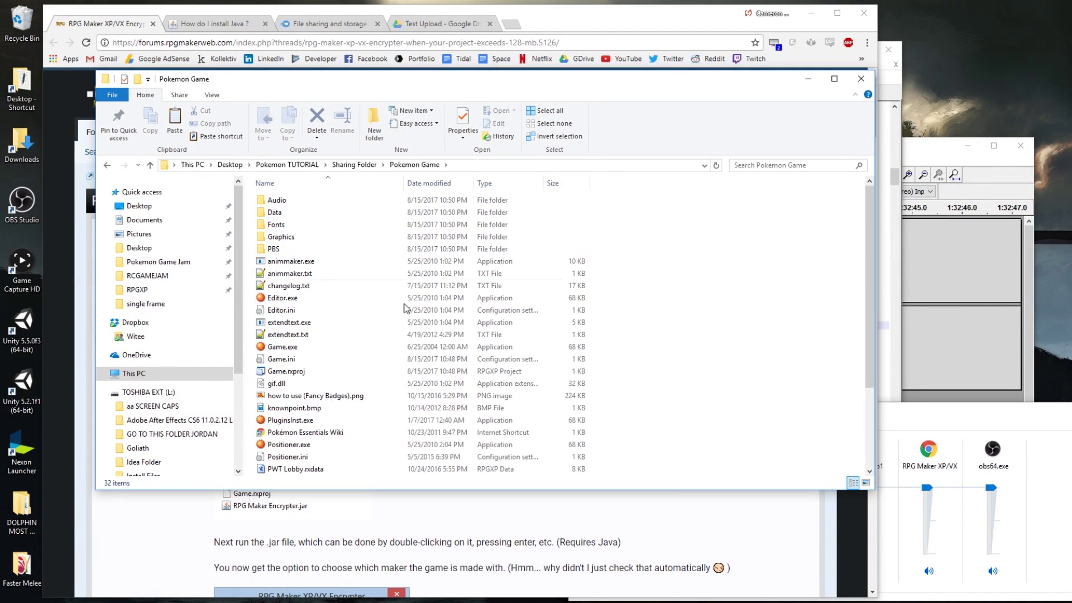
key("alt+Left")
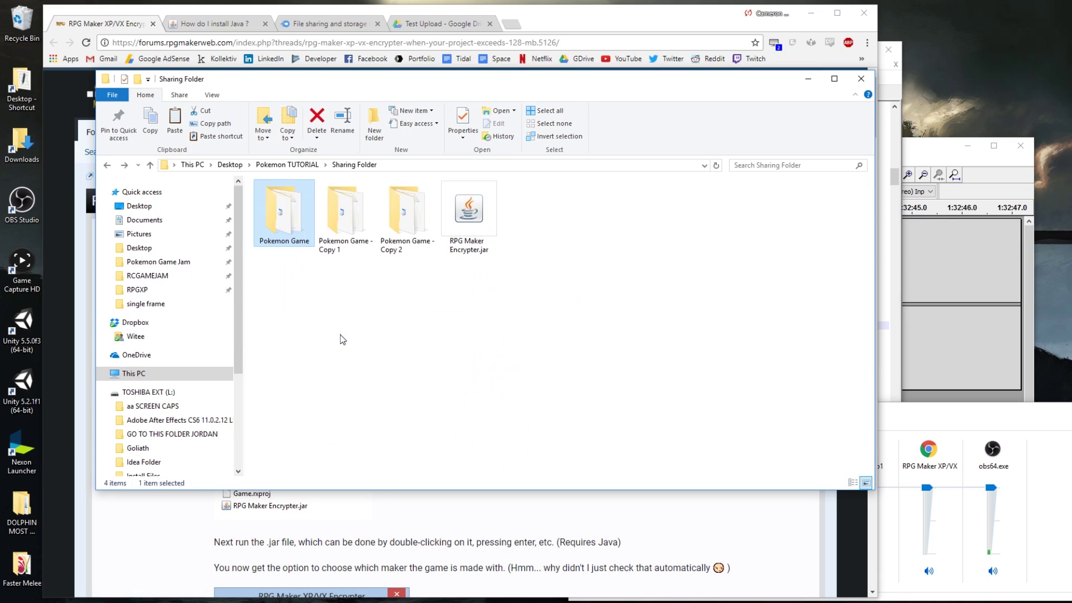
left_click(335, 218)
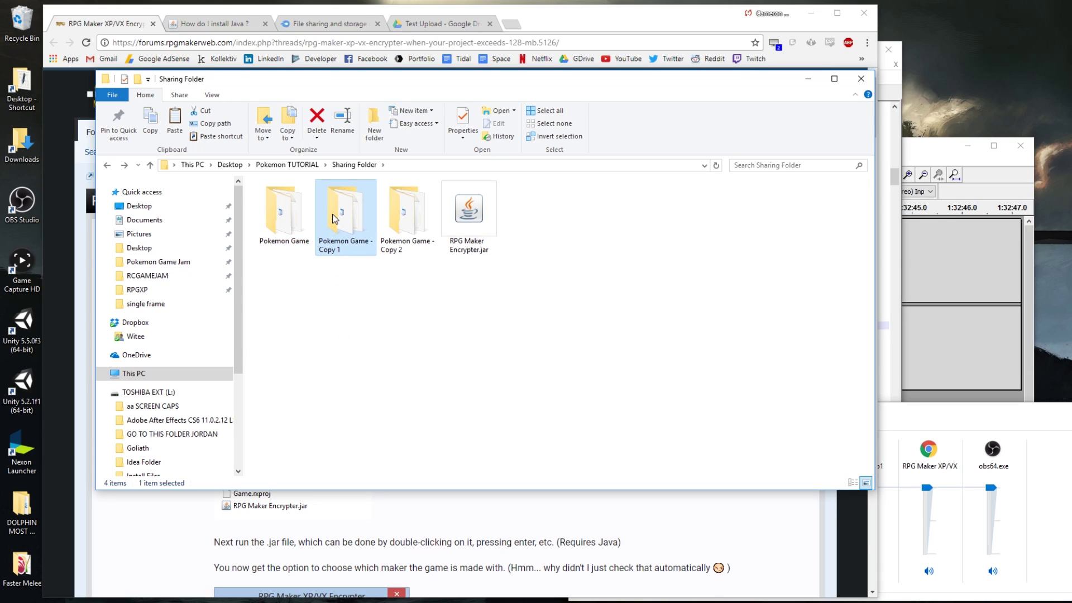
left_click(393, 211)
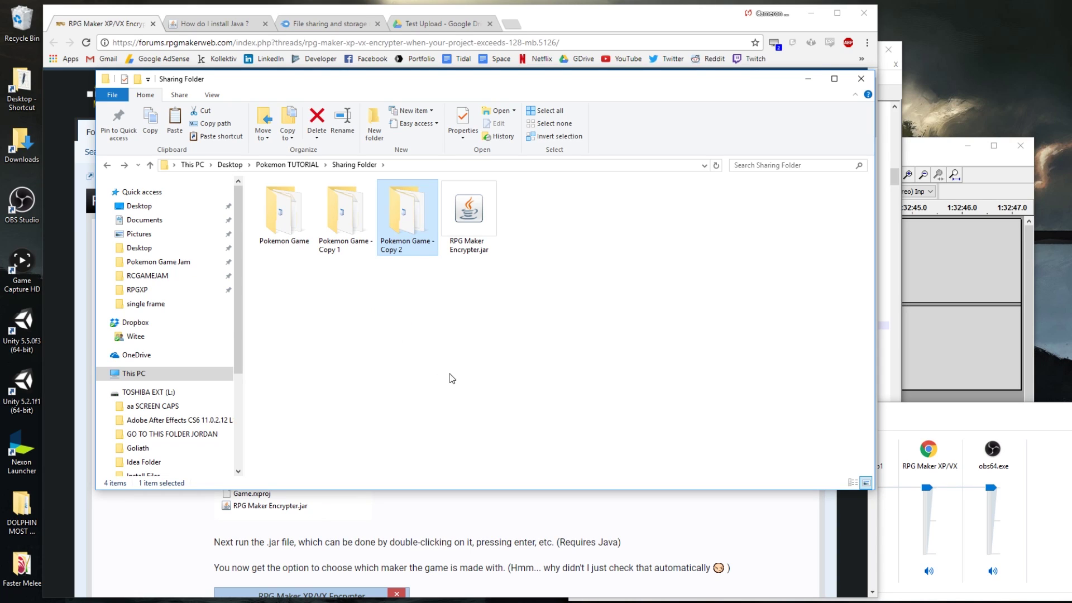
Test-run the original Pokemon Game, close it, and return to Sharing Folder.
left_click(270, 228)
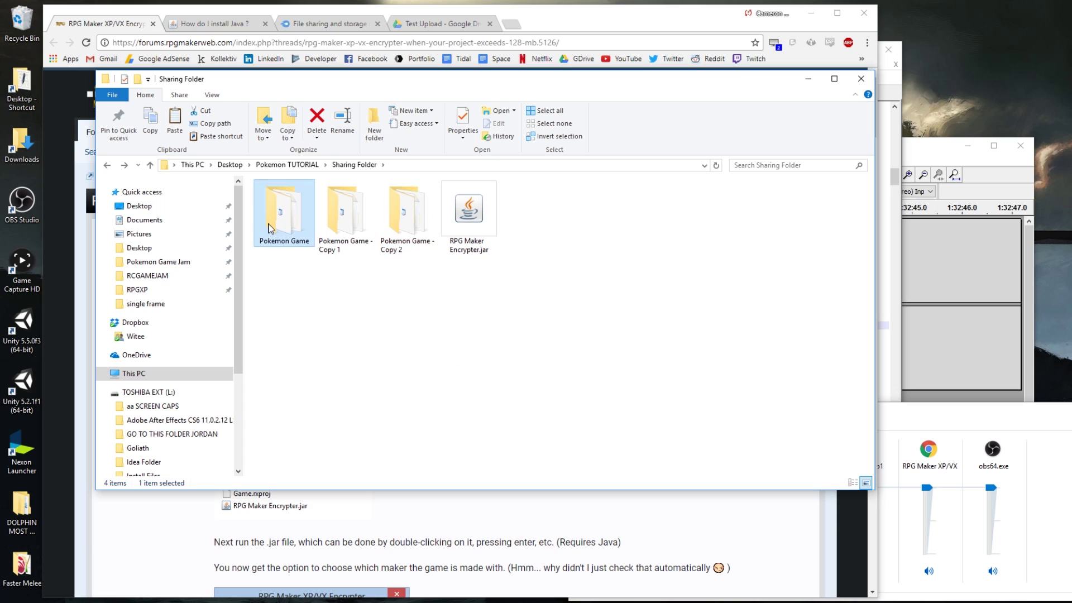
double_click(282, 216)
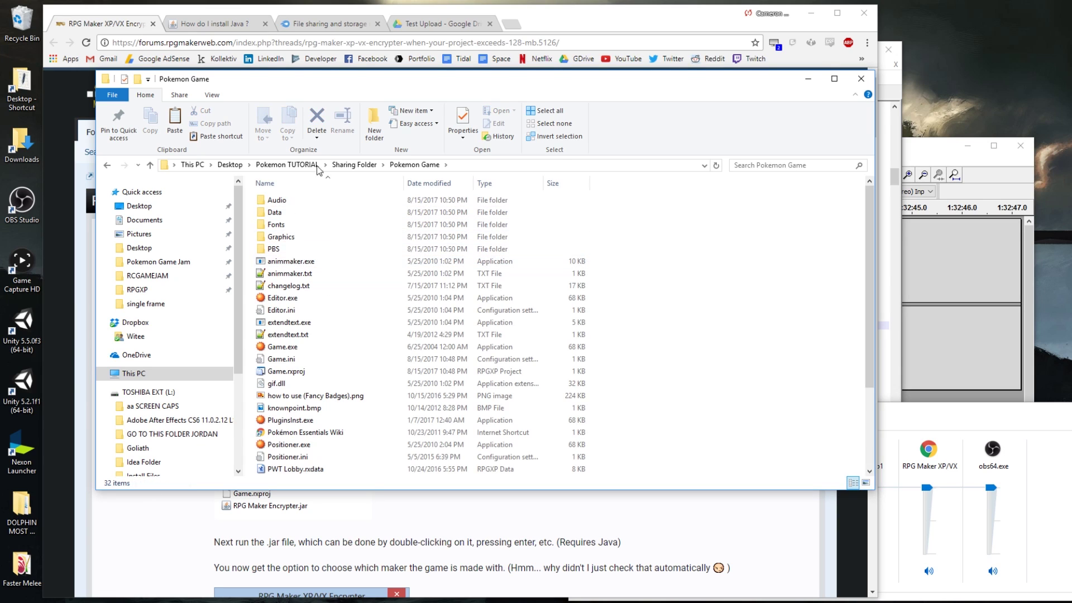
left_click(299, 223)
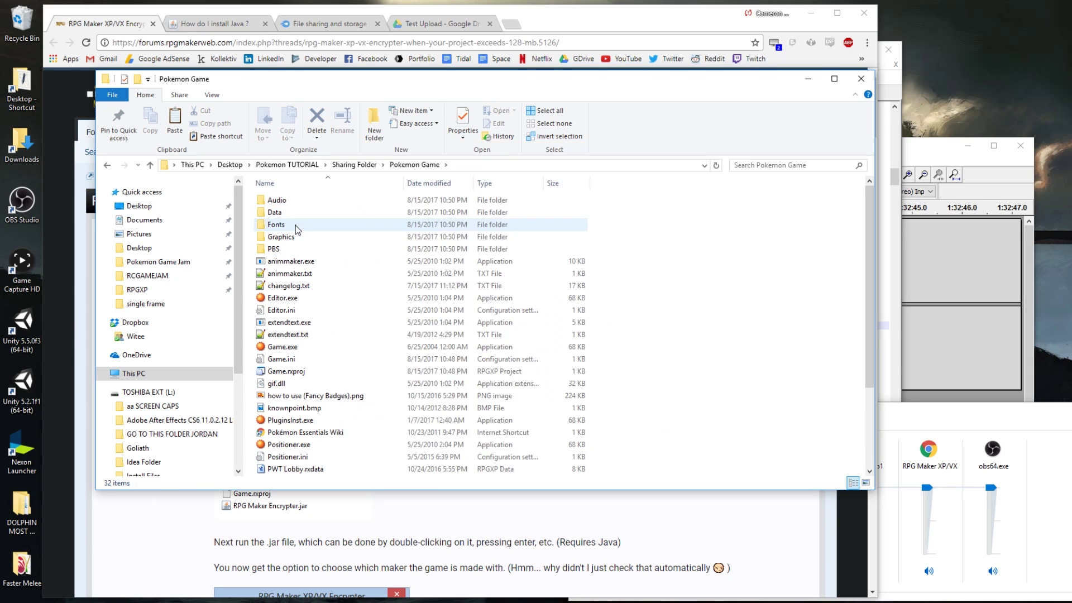
key("alt+Left")
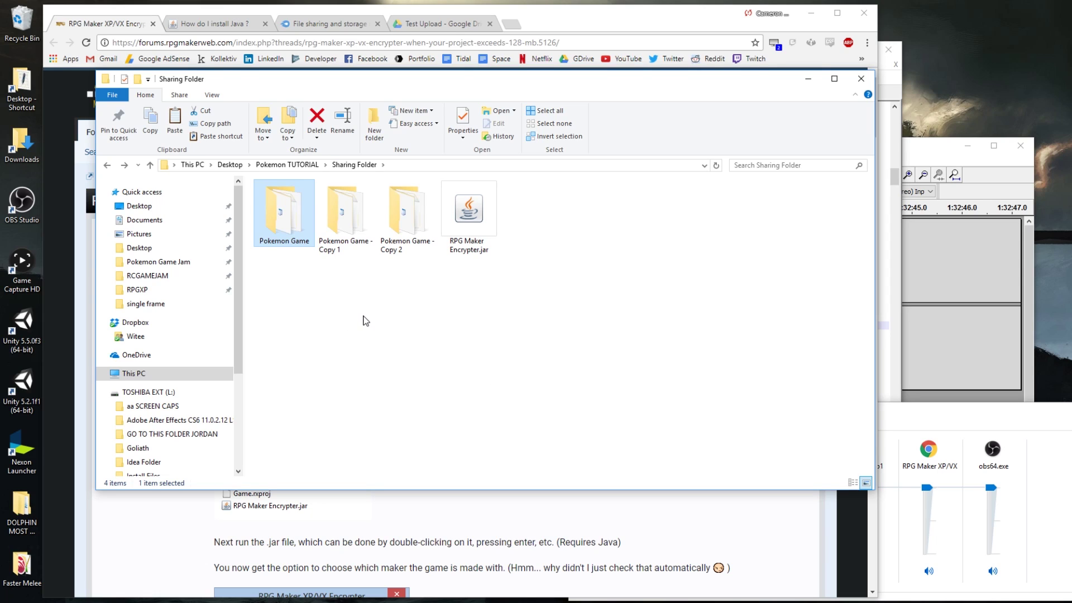
Delete Game.rxproj from Pokemon Game - Copy 1 and go back to Sharing Folder.
left_click(327, 220)
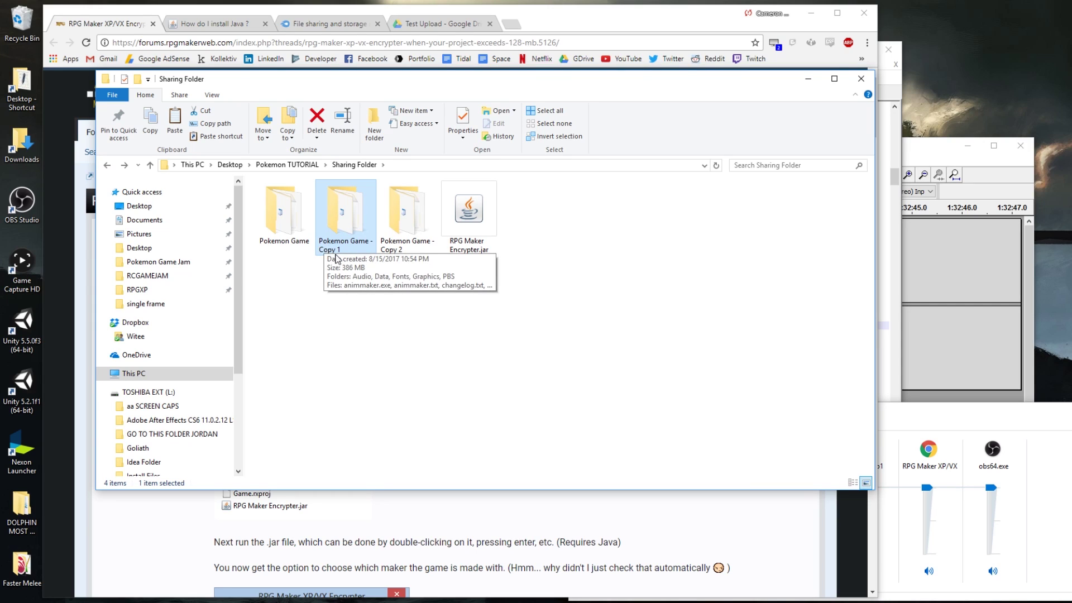
left_click(413, 220)
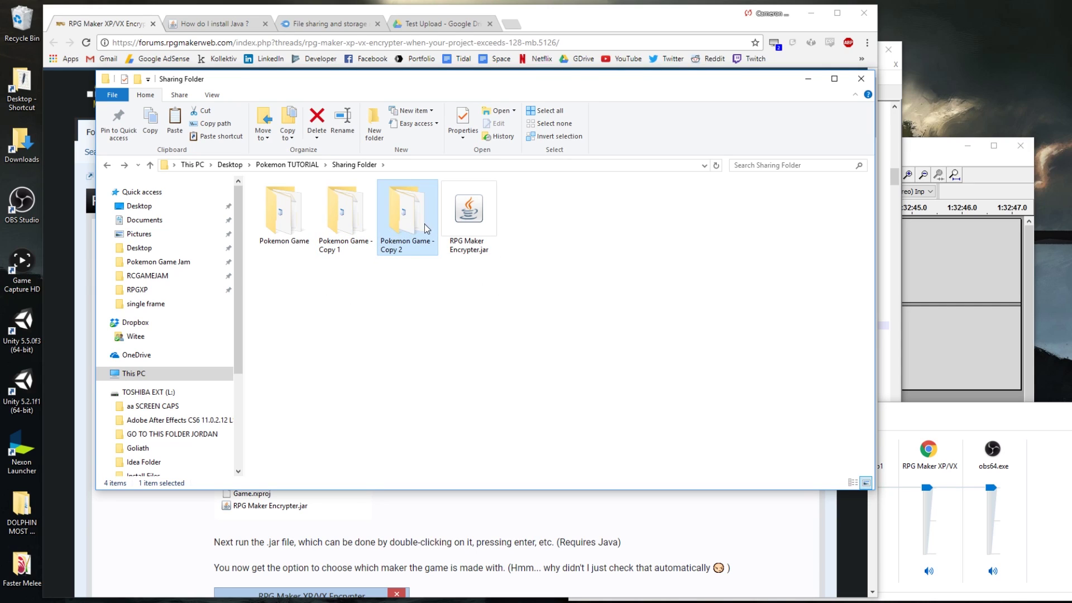
mouse_move(329, 212)
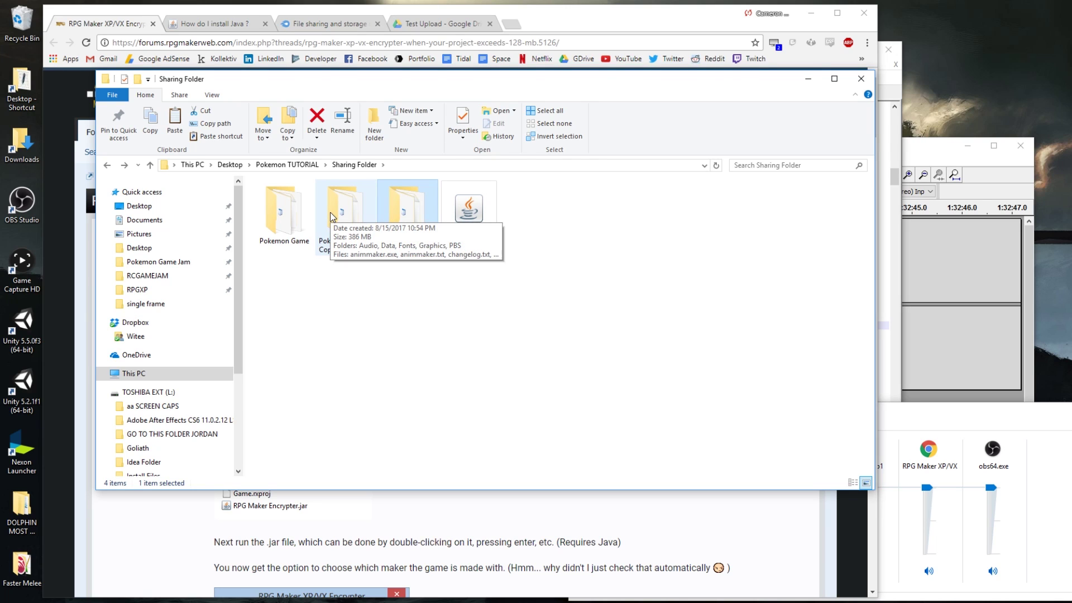
double_click(329, 212)
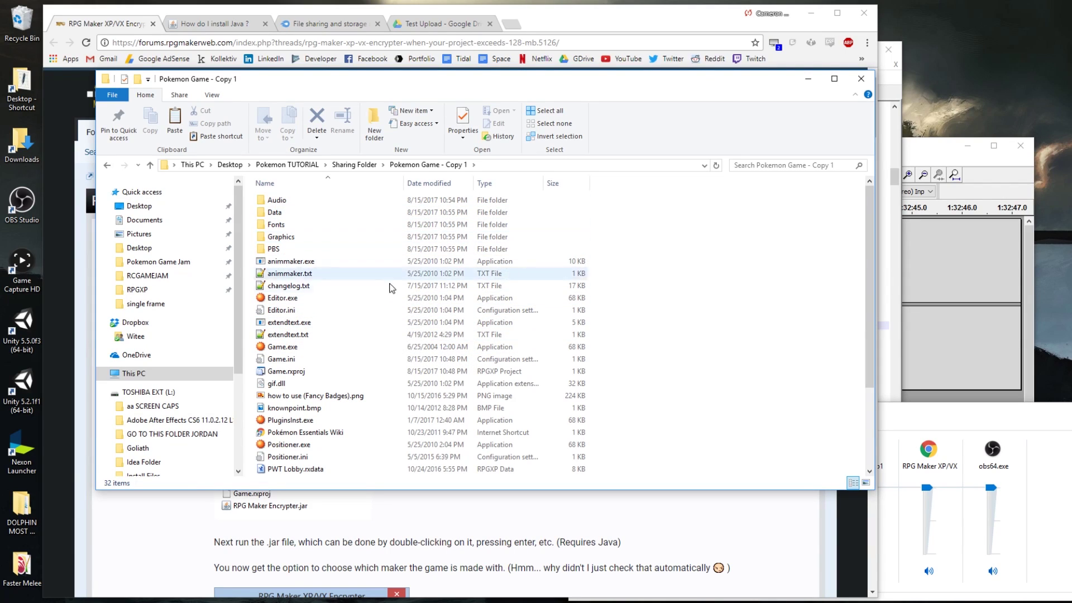
left_click(283, 372)
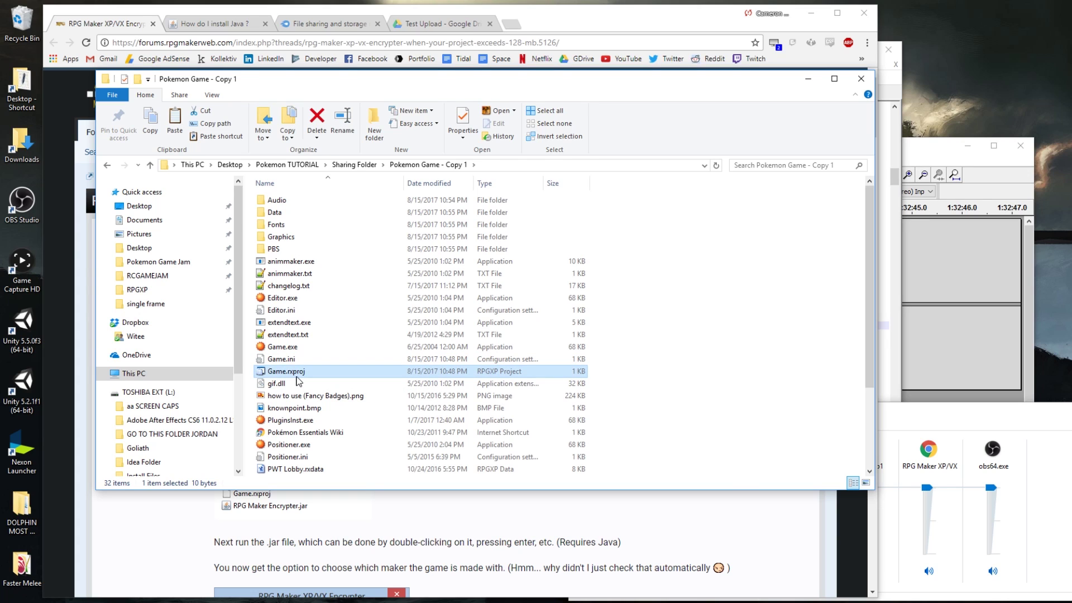
key("Delete")
key("Return")
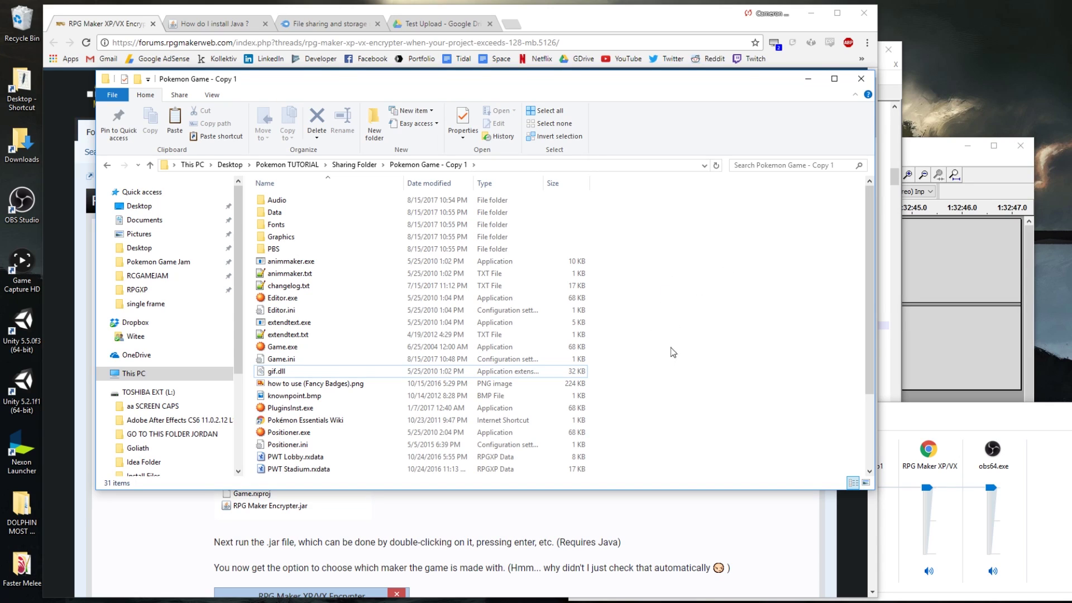
left_click(354, 165)
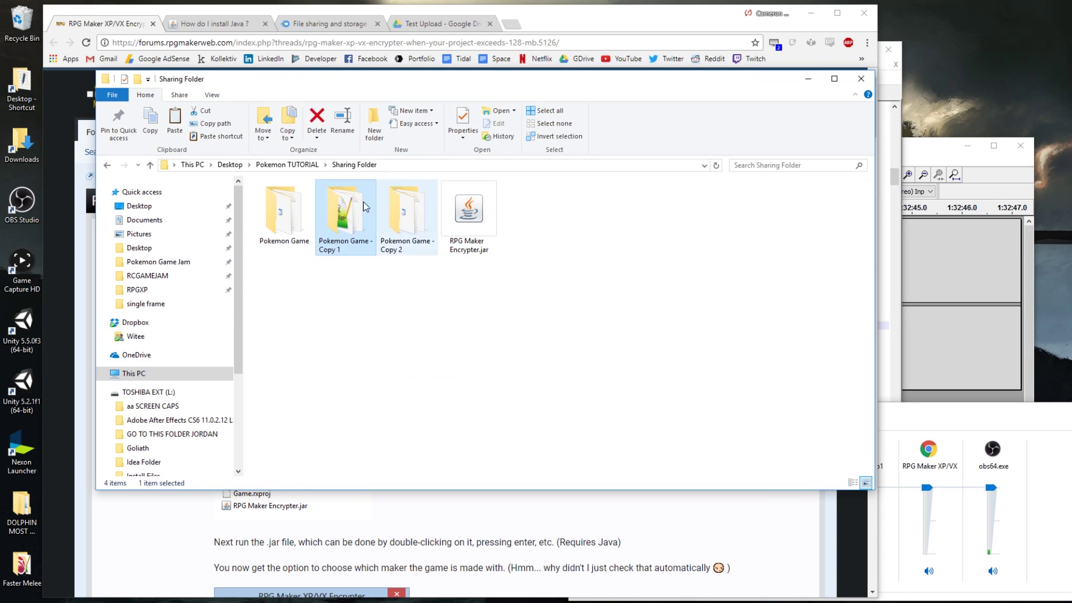
Archive Pokemon Game - Copy 1 with WinRAR as Pokemon Game - Copy 1.rar.
double_click(341, 223)
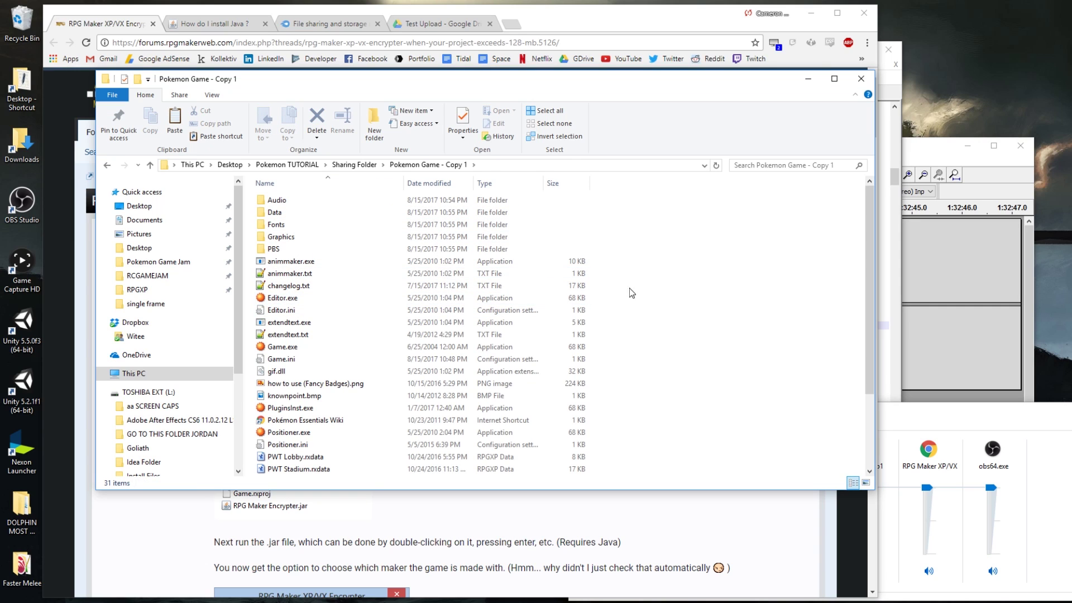
key("BackSpace")
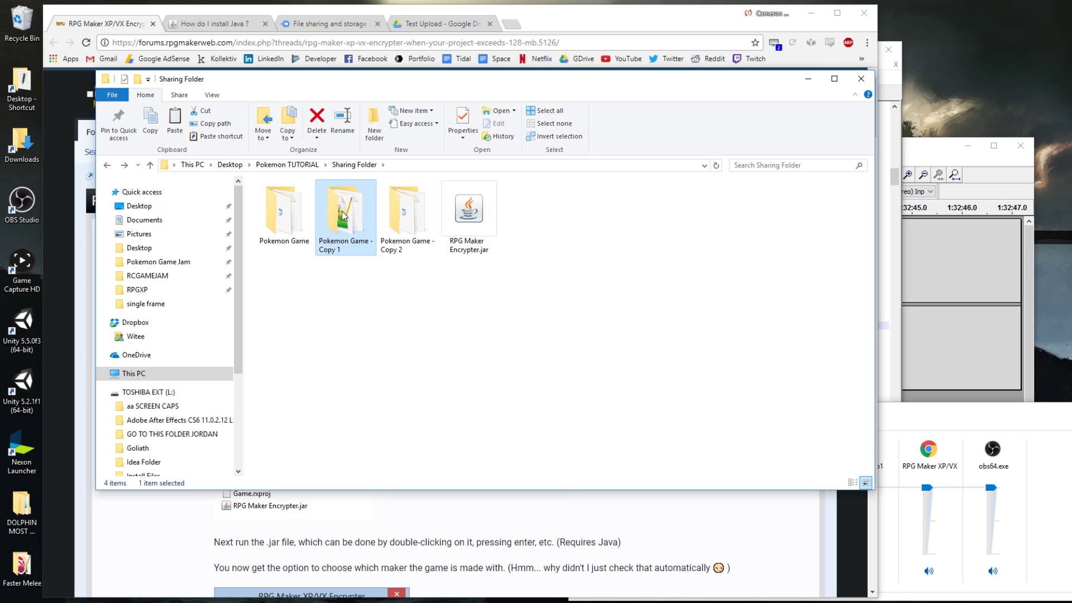
right_click(343, 212)
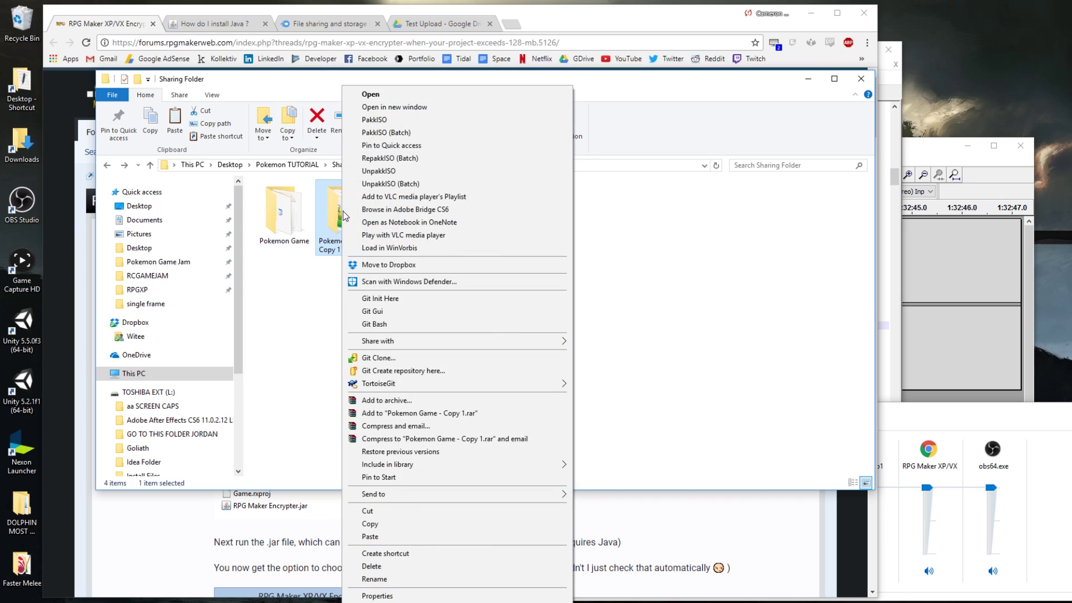
left_click(413, 413)
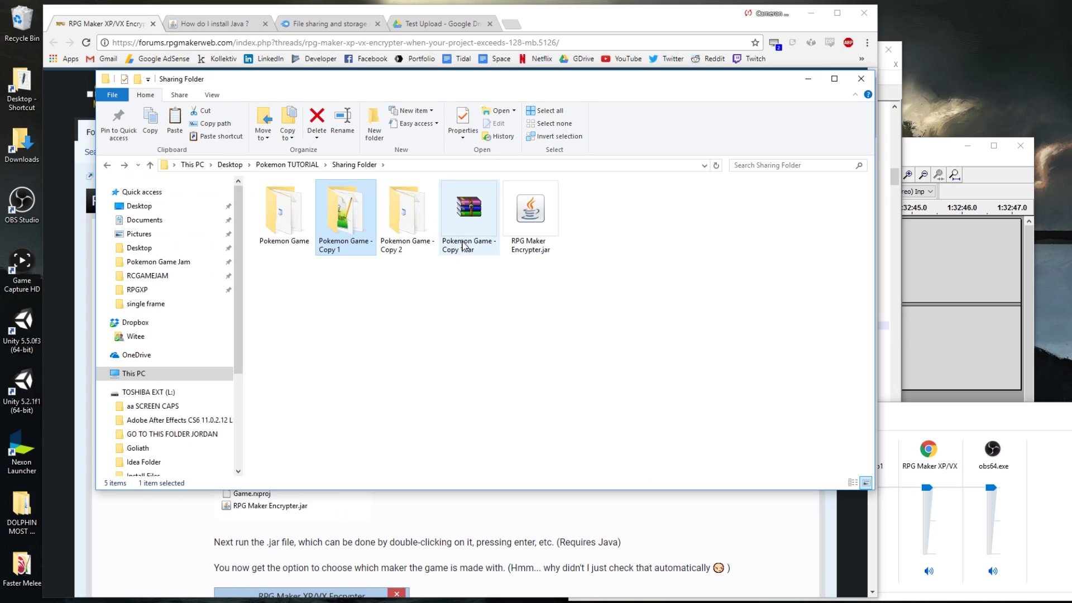
Check the new 300 MB archive, select RPG Maker Encrypter.jar, and bring up the forum post.
left_click(464, 232)
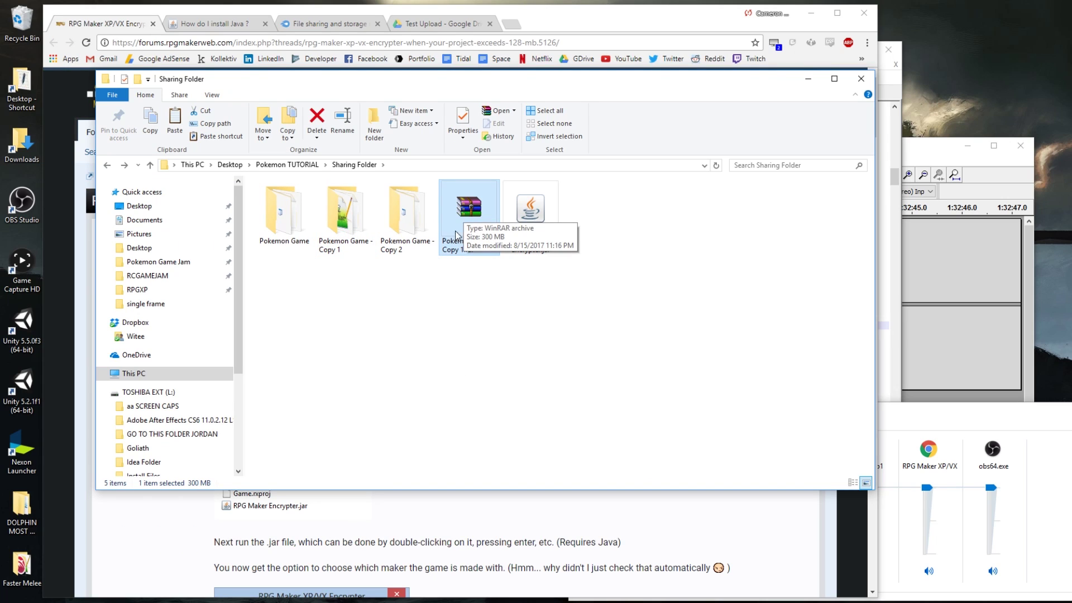
left_click(564, 333)
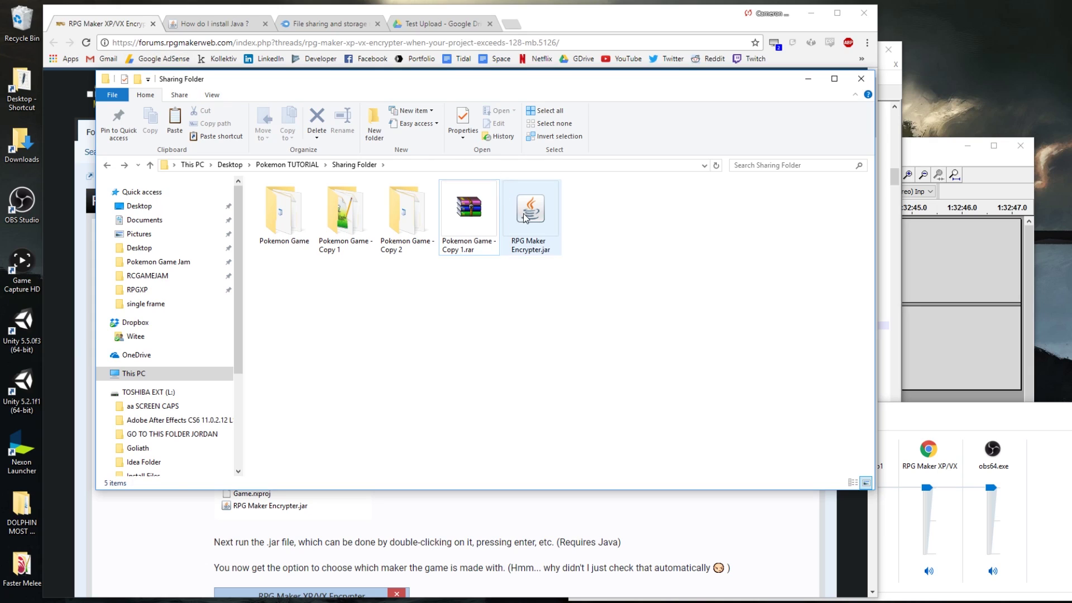
left_click(547, 186)
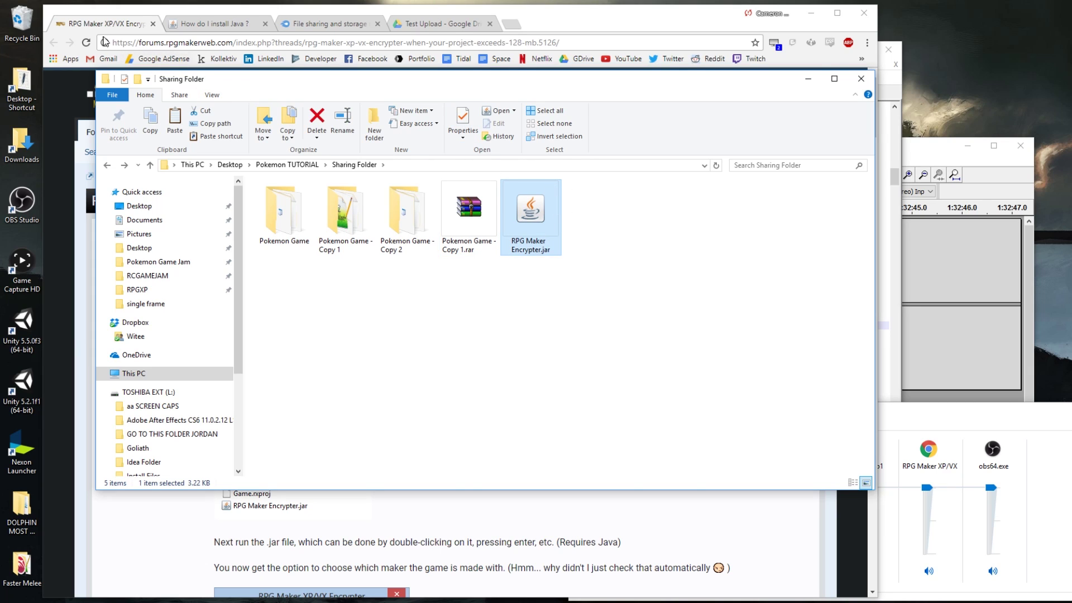
left_click(89, 26)
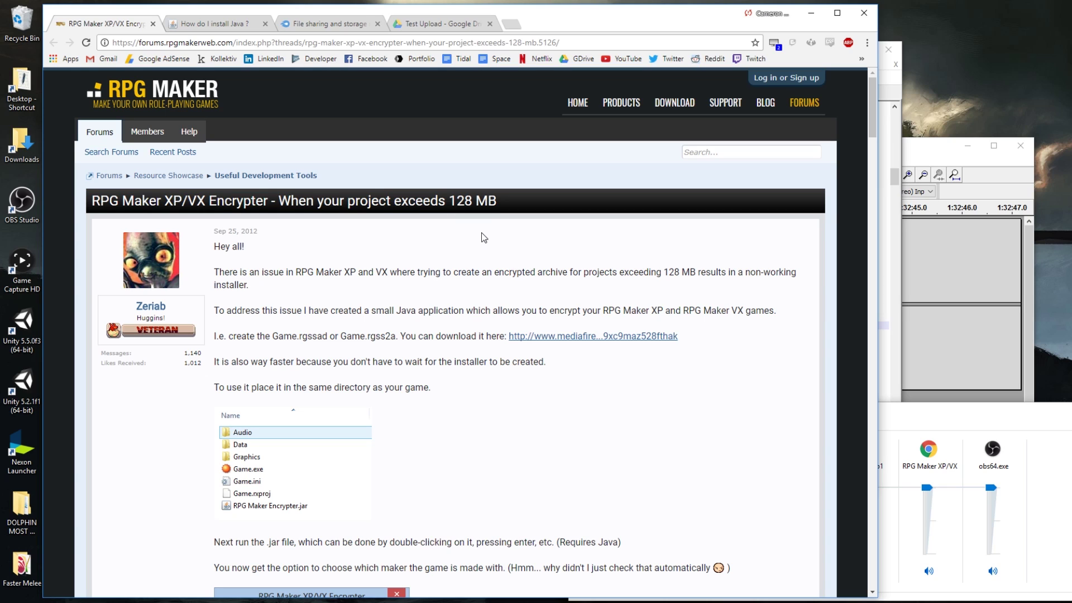
Read the forum post's encrypter instructions and Java requirement, then bring back the Sharing Folder window.
scroll(481, 232, "down", 2)
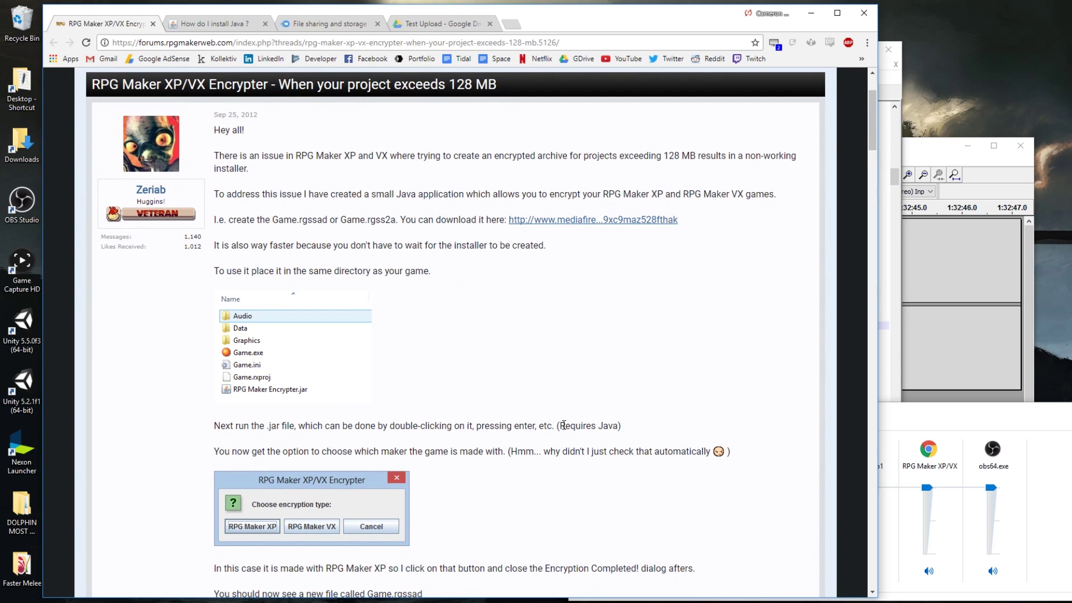
left_click_drag(563, 425, 621, 427)
left_click(595, 423)
scroll(594, 423, "up", 2)
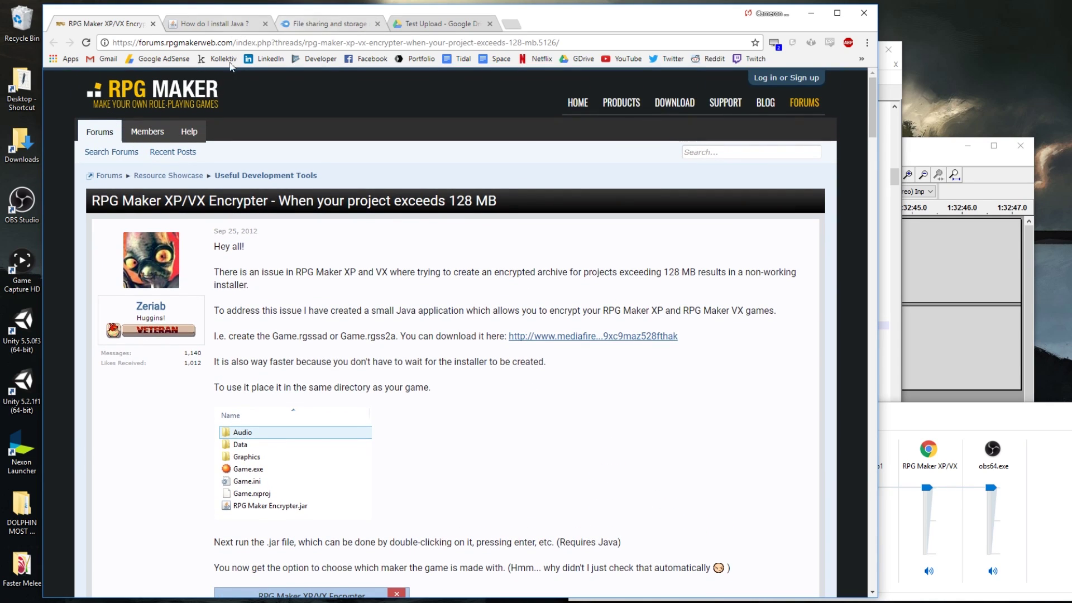
mouse_move(157, 593)
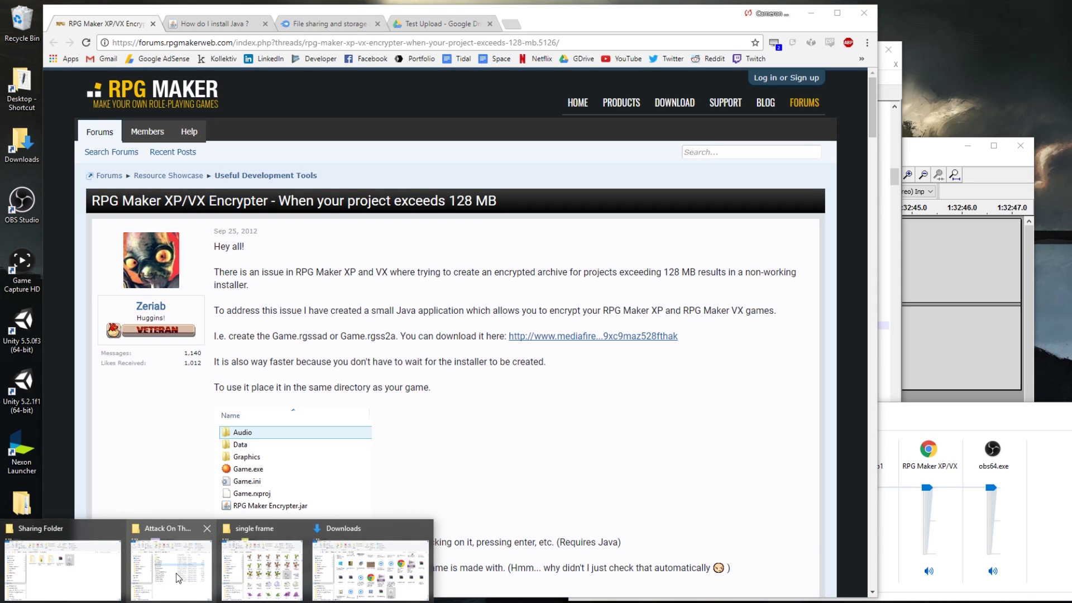
left_click(93, 554)
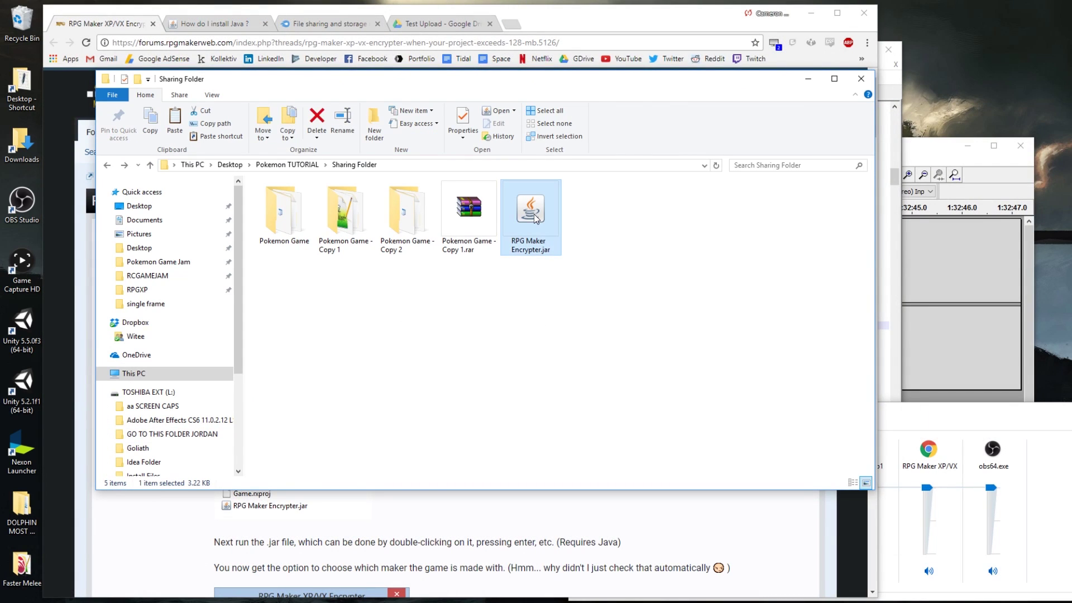
Paste RPG Maker Encrypter.jar into Pokemon Game - Copy 2 and encrypt it as RPG Maker XP.
double_click(405, 223)
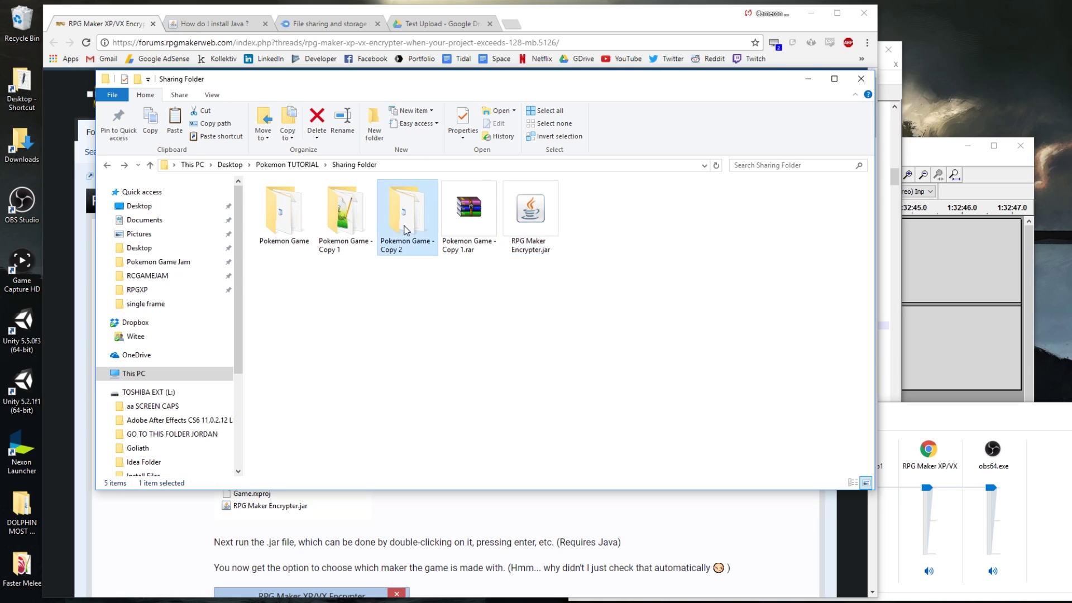
key("ctrl+v")
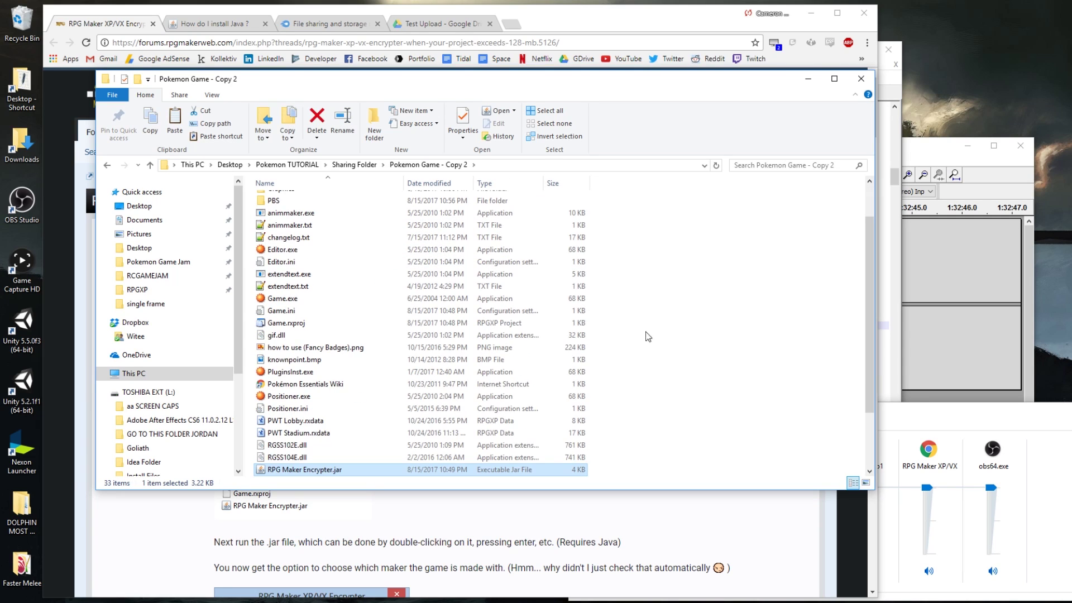
double_click(314, 470)
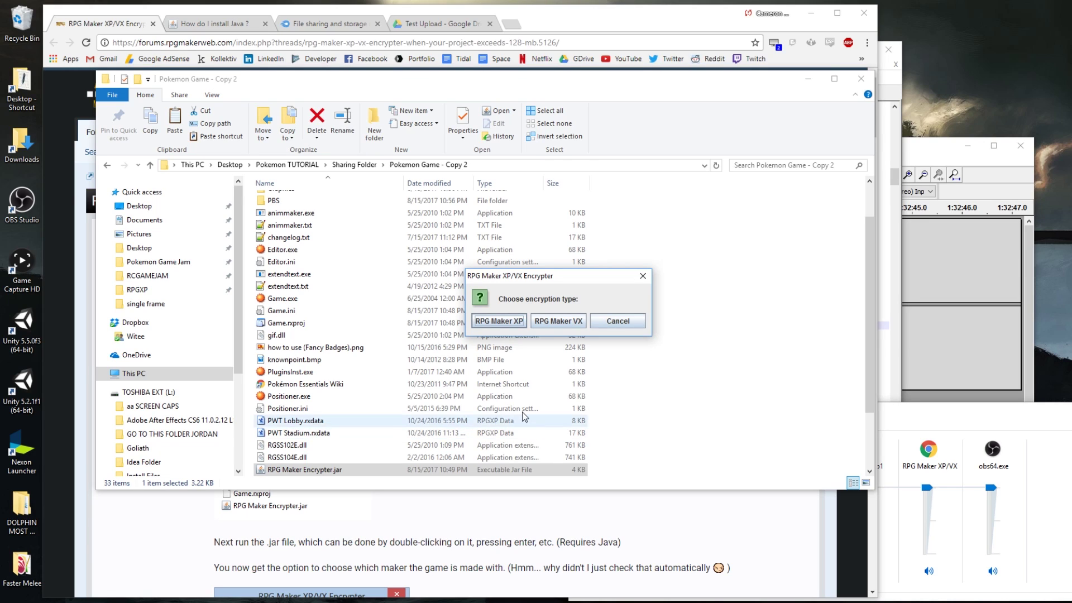
left_click(493, 323)
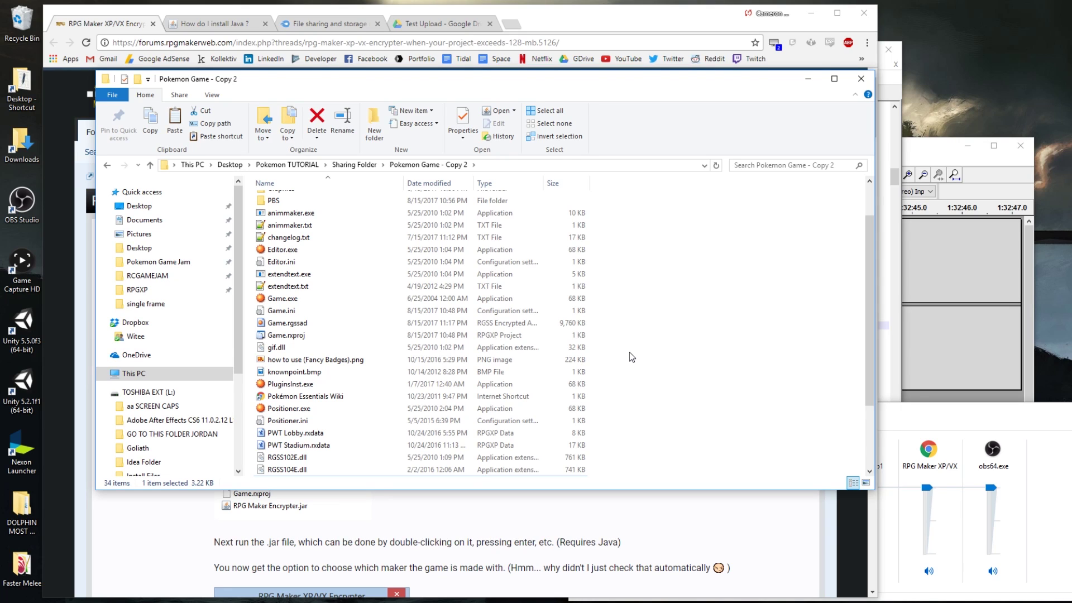
left_click(578, 28)
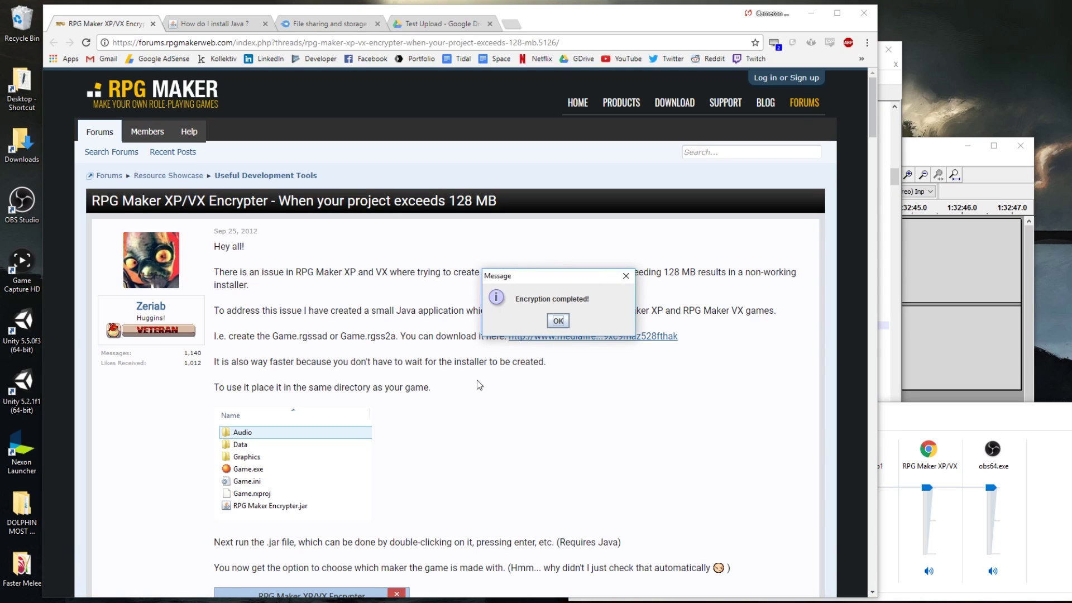
left_click(558, 321)
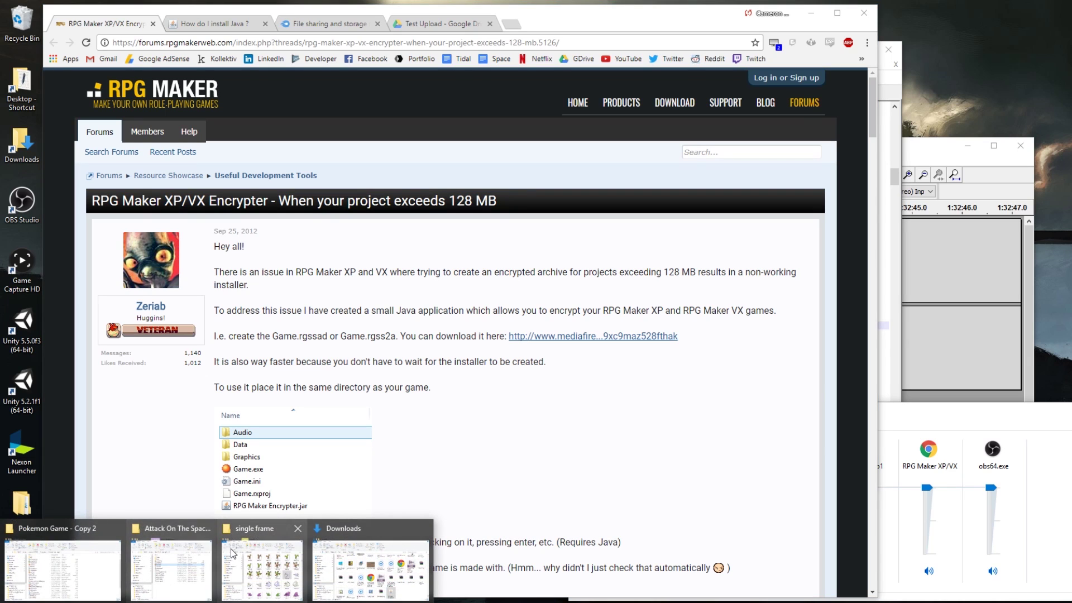
left_click(93, 550)
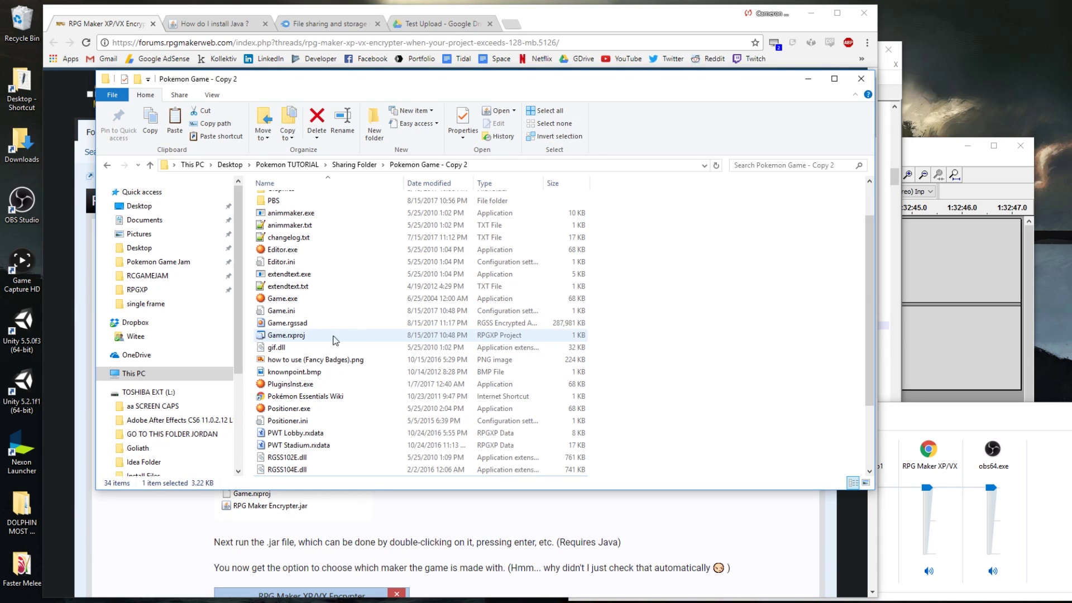
Select the Data, Graphics and PBS folders and test-launch the encrypted game.
left_click(300, 322)
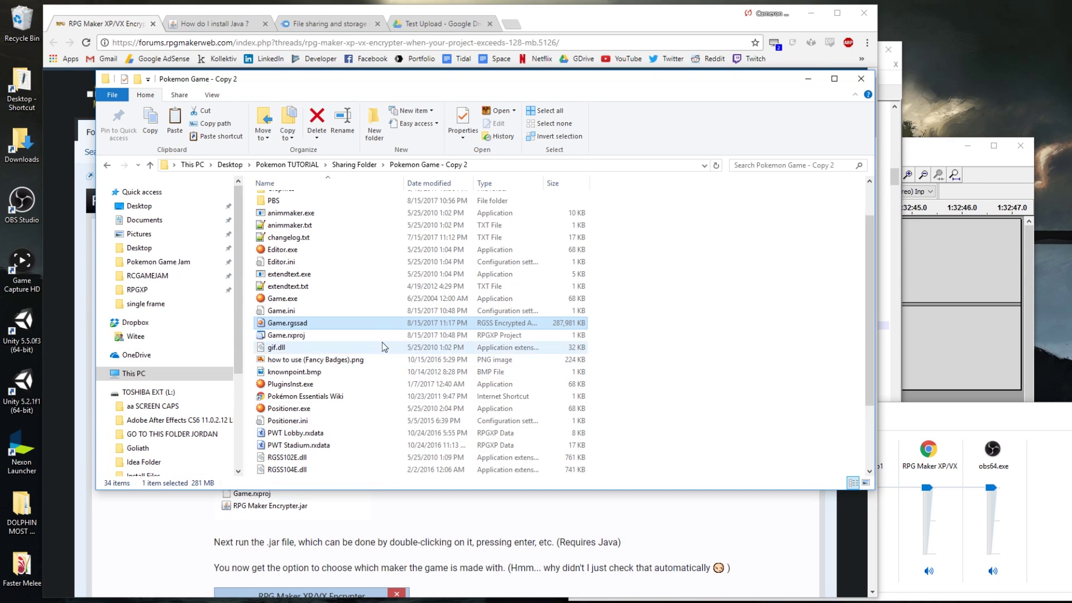
scroll(382, 342, "up", 2)
left_click(280, 214)
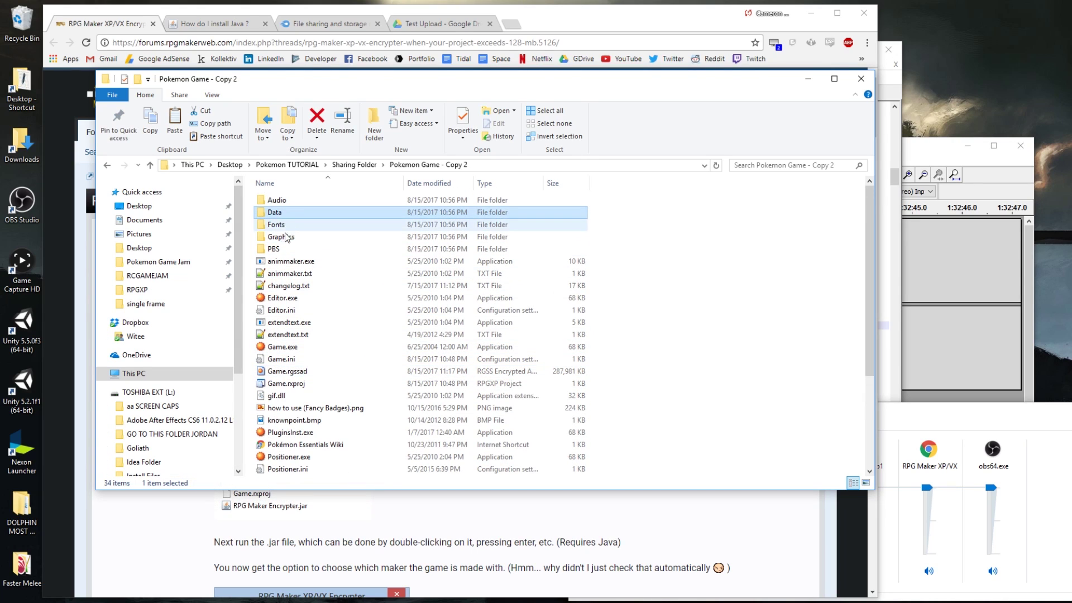
left_click(285, 238)
left_click(284, 249)
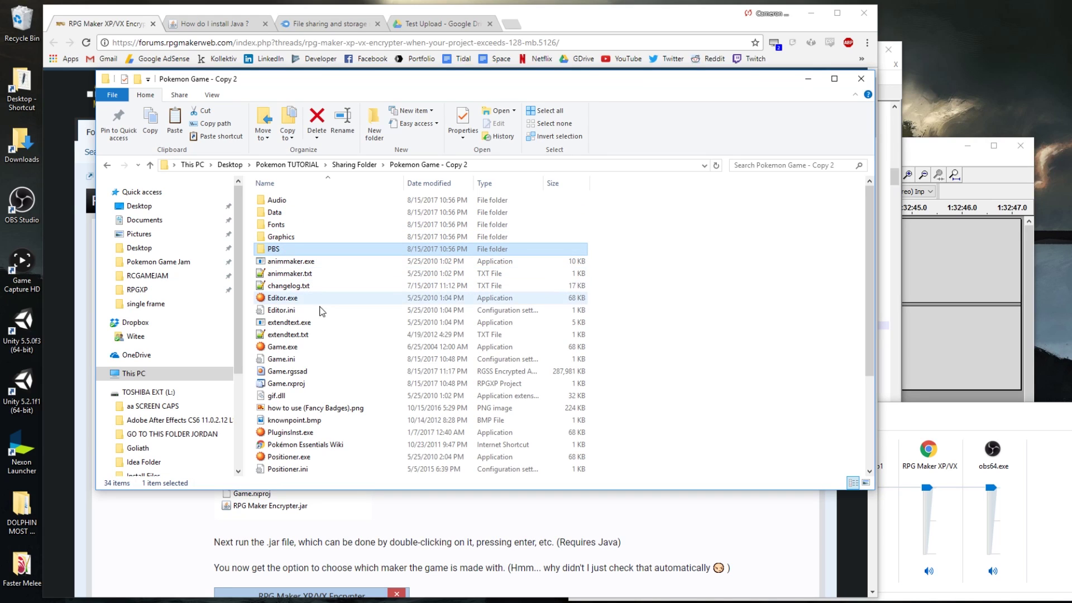
double_click(313, 347)
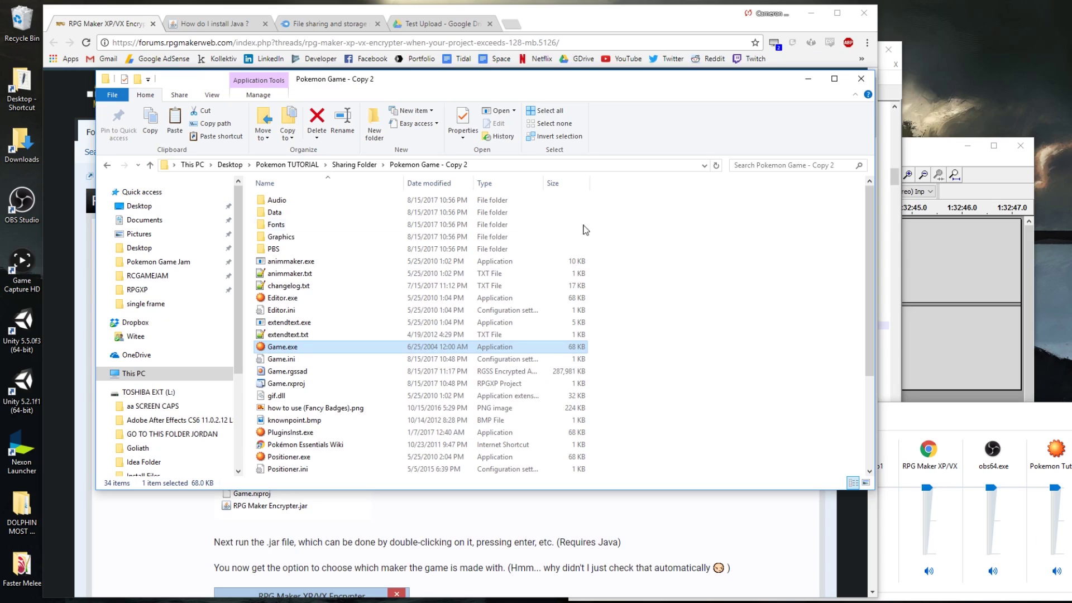
Delete the Data, Graphics and PBS folders from Pokemon Game - Copy 2.
left_click(281, 216)
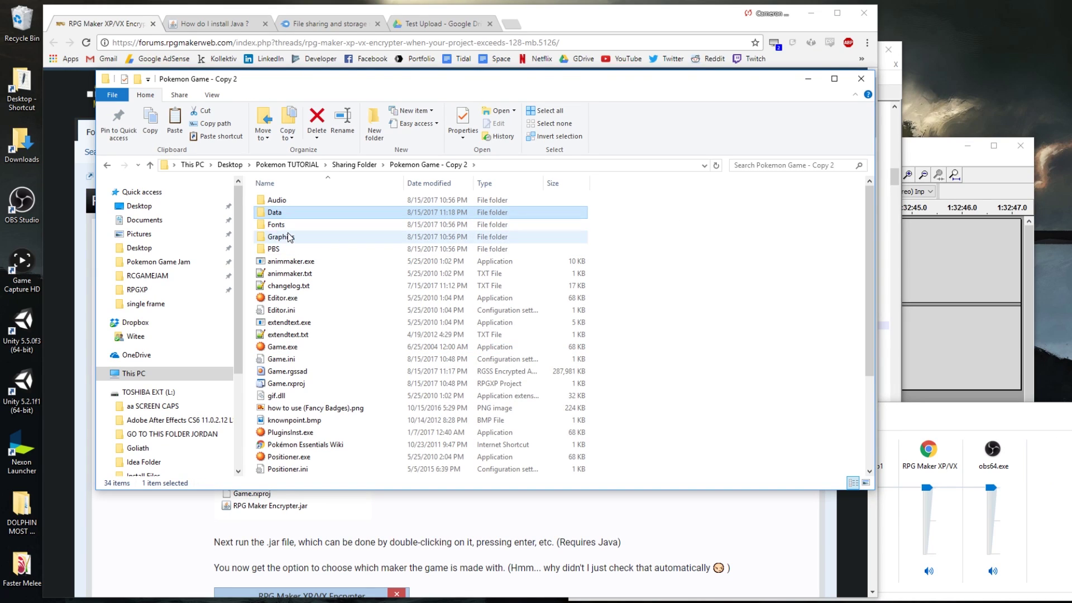
left_click(283, 236, "ctrl")
left_click(286, 247, "ctrl")
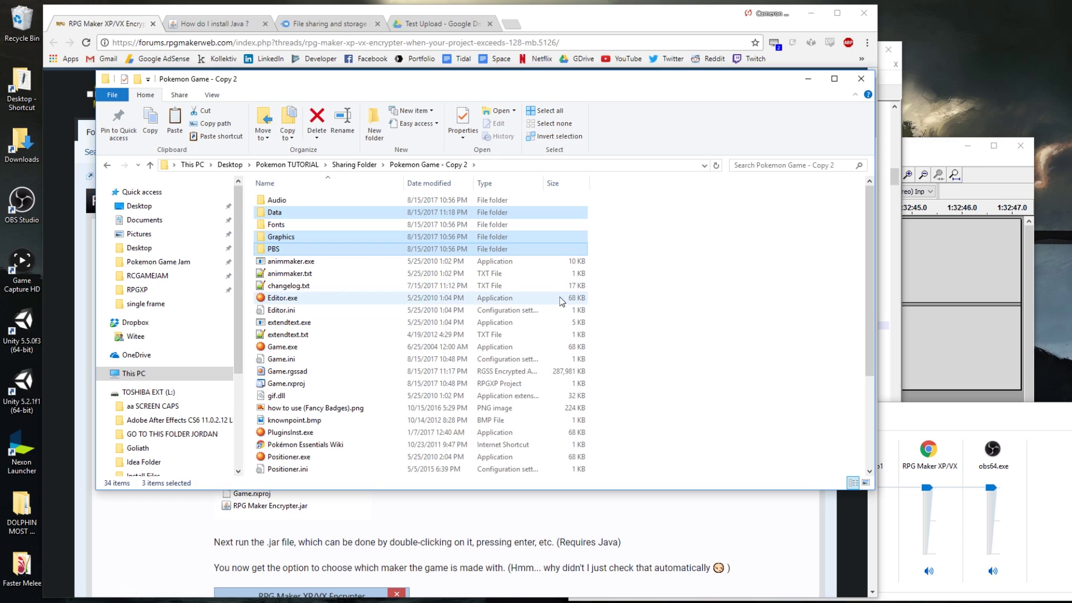
key("Delete")
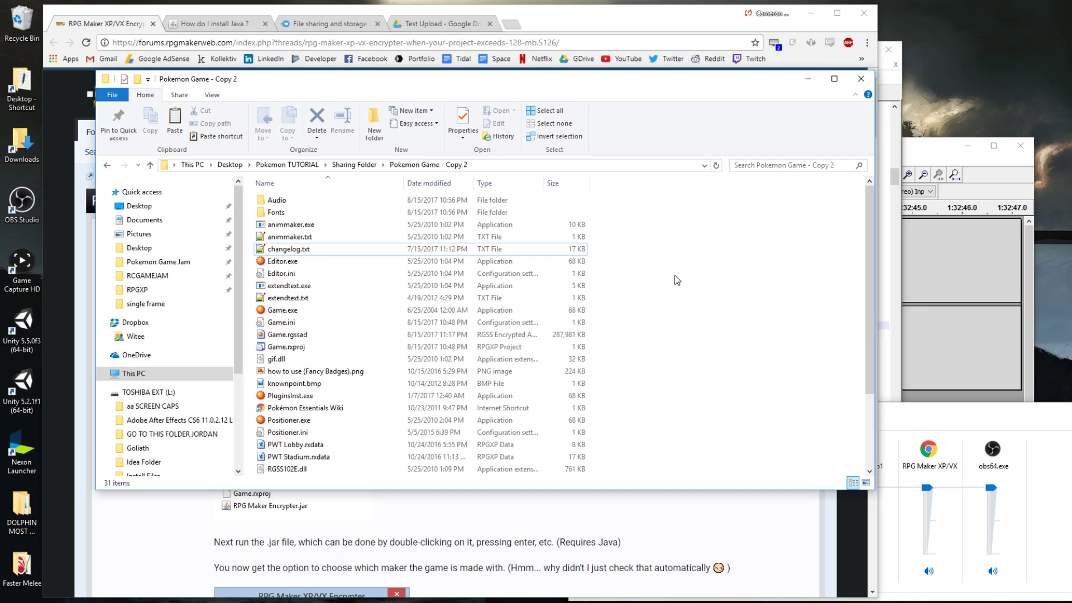
double_click(294, 348)
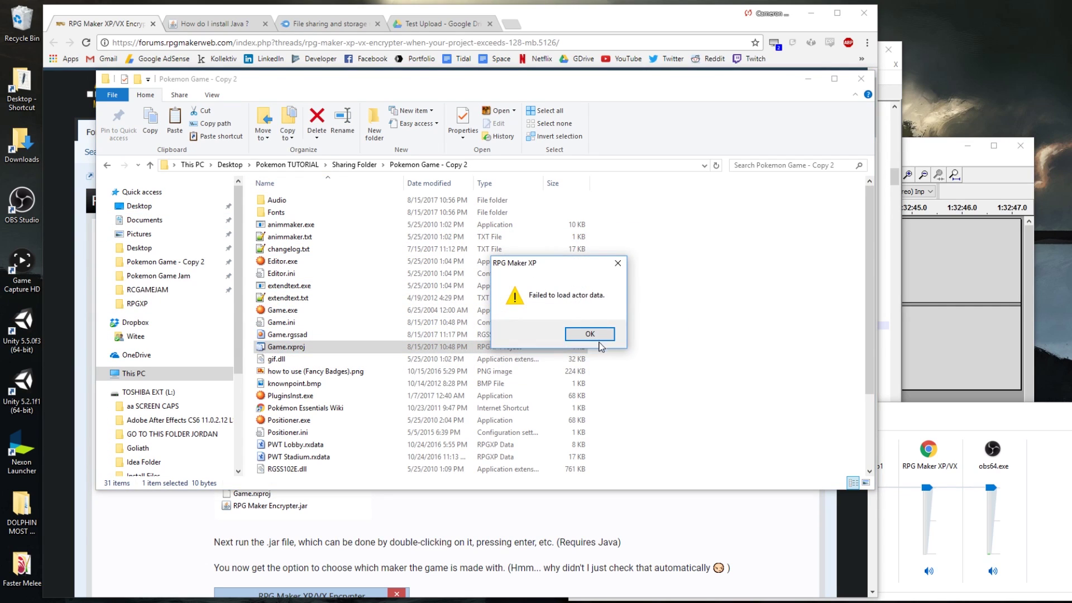
left_click(595, 337)
left_click(299, 312)
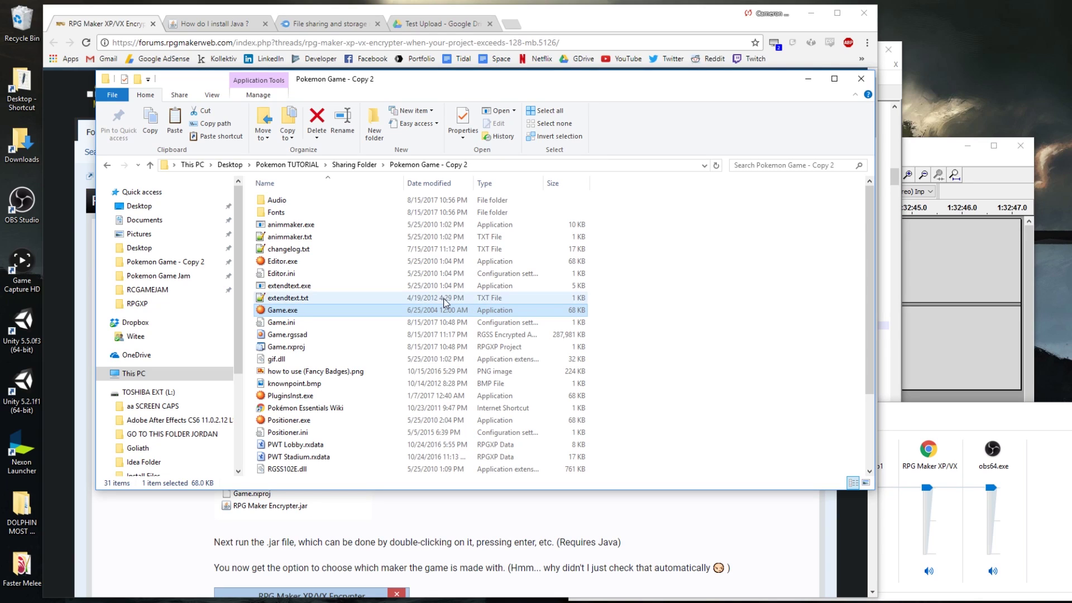
left_click_drag(479, 307, 328, 324)
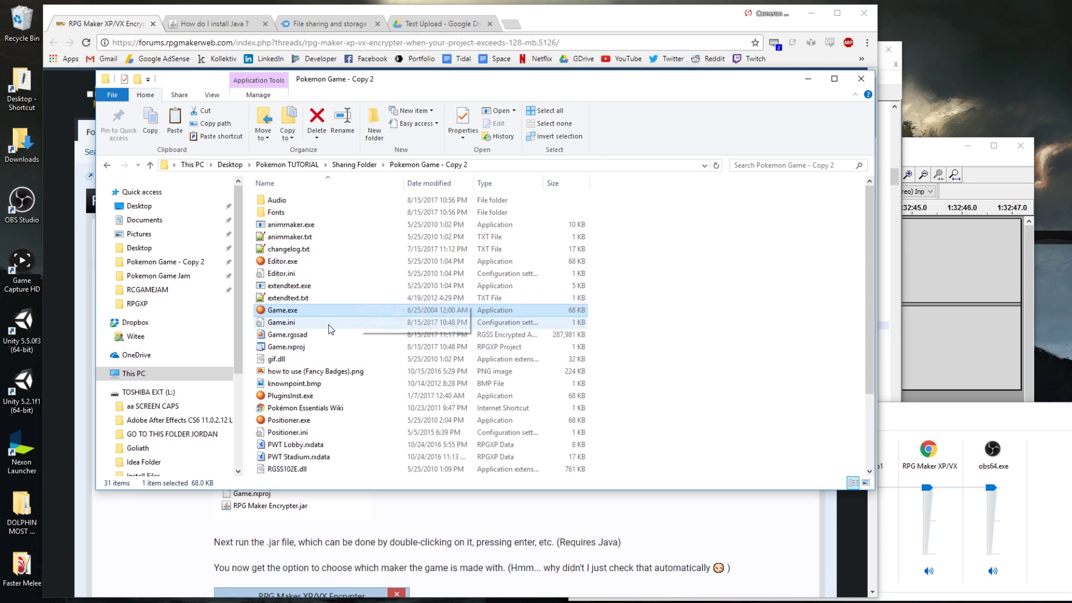
left_click(308, 335)
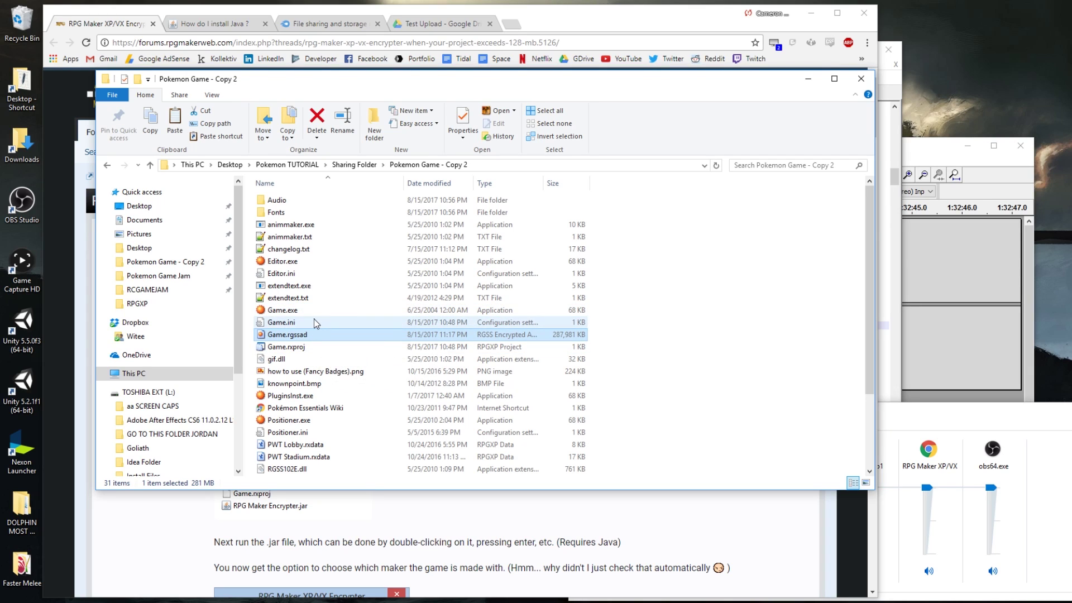
left_click_drag(280, 301, 393, 340)
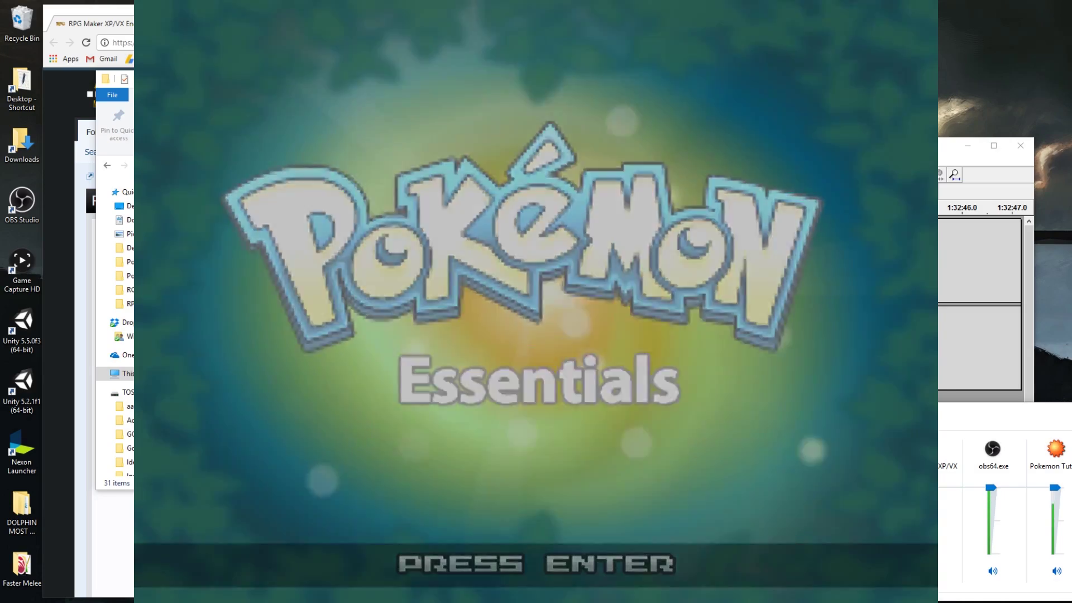
key("Return")
key("Return")
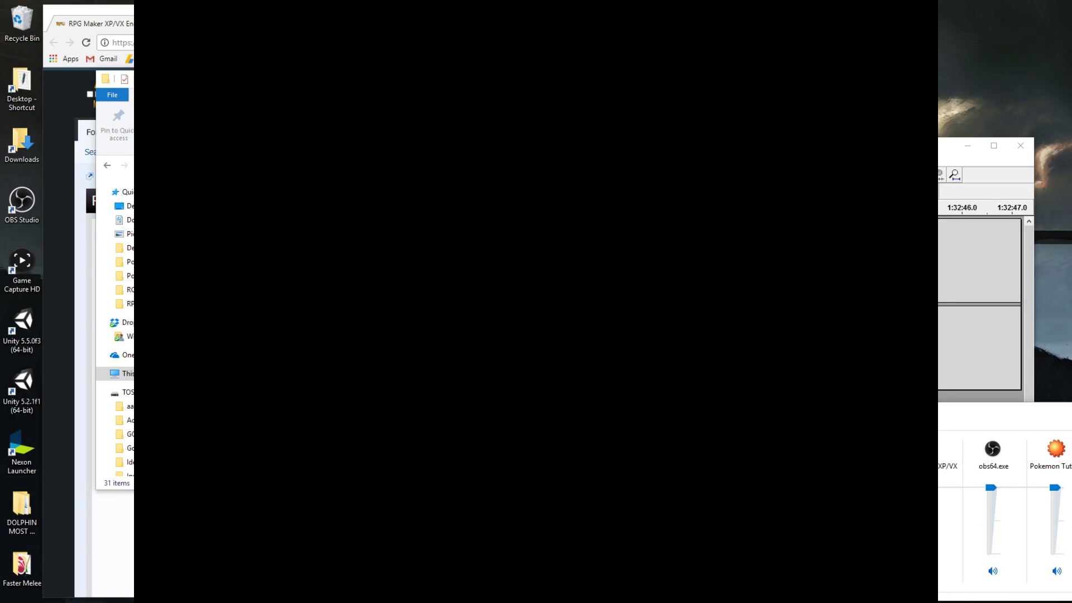
key("Up")
key("Down")
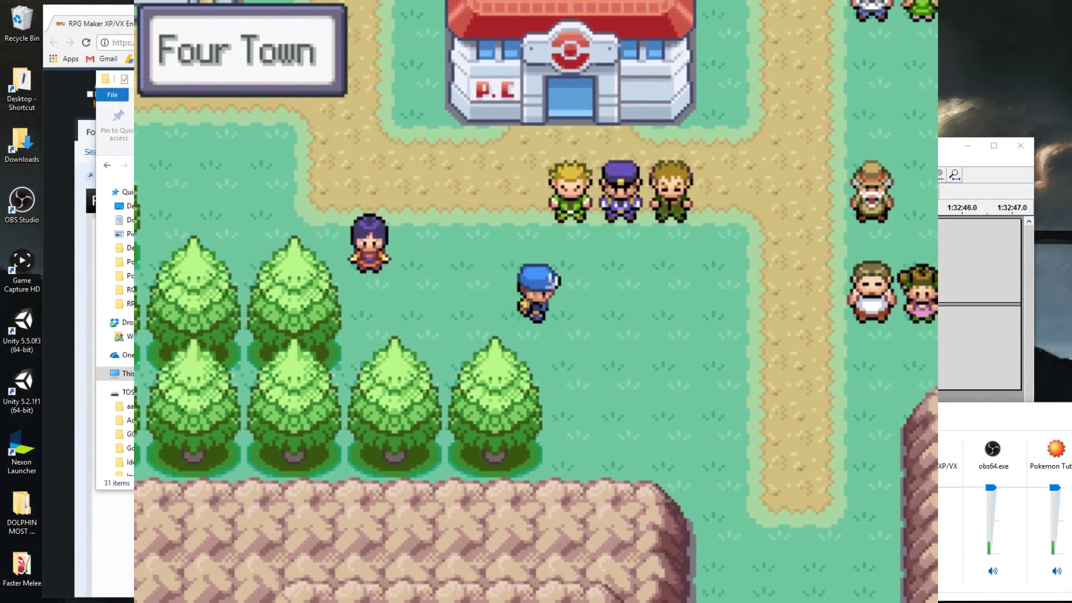
key("Right")
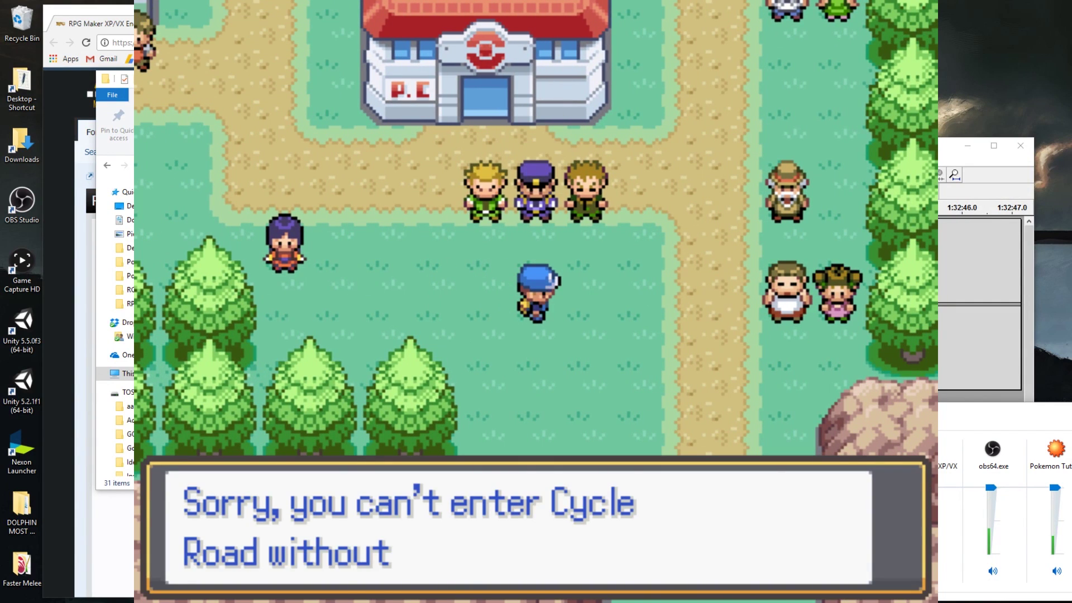
key("alt+F4")
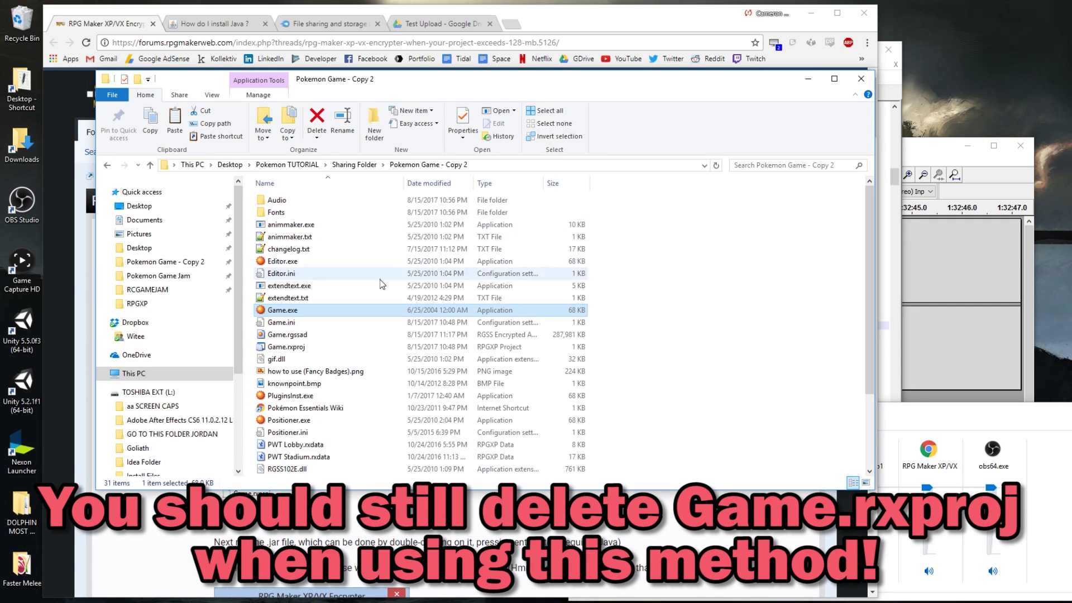
left_click(300, 335)
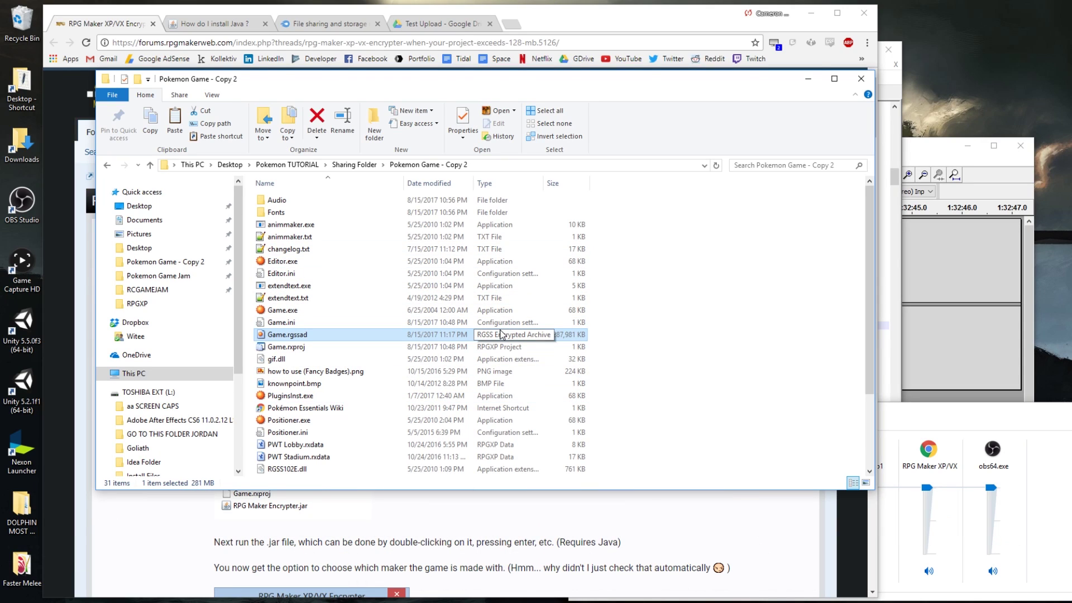
left_click(354, 165)
double_click(359, 219)
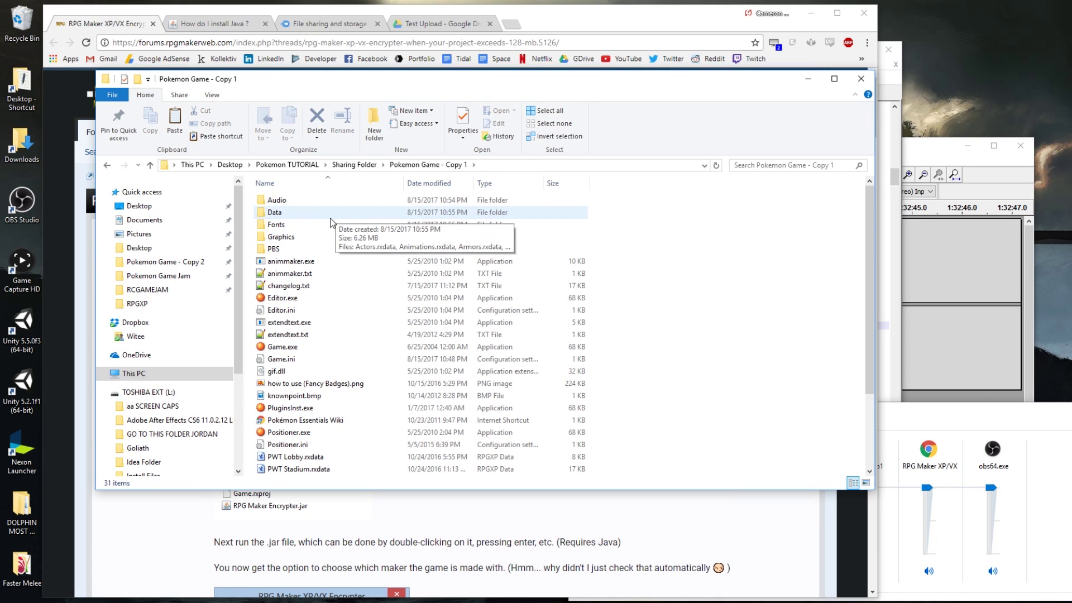
double_click(296, 237)
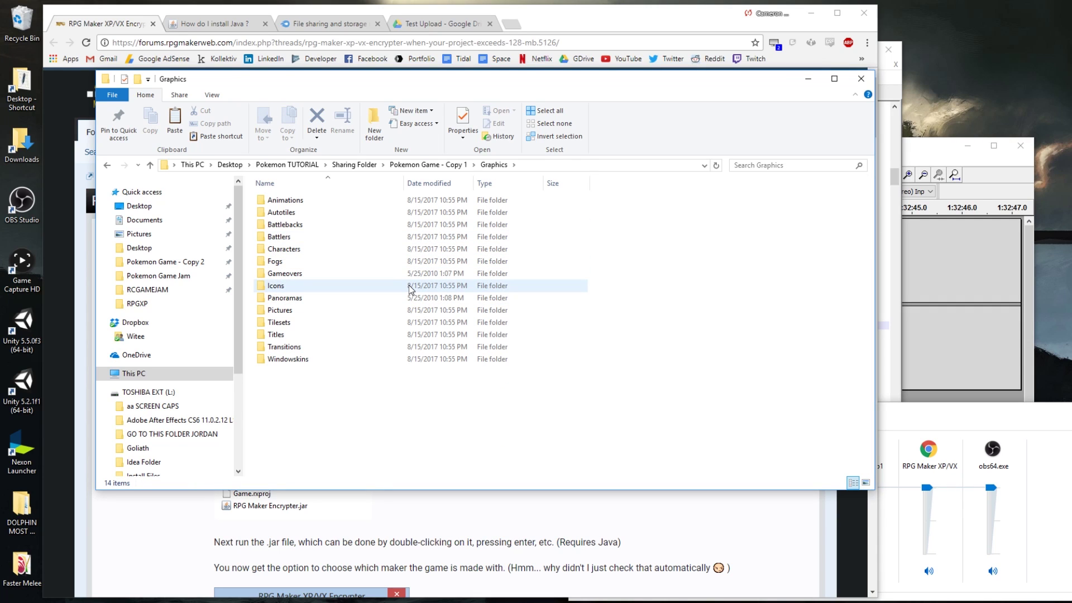
key("BackSpace")
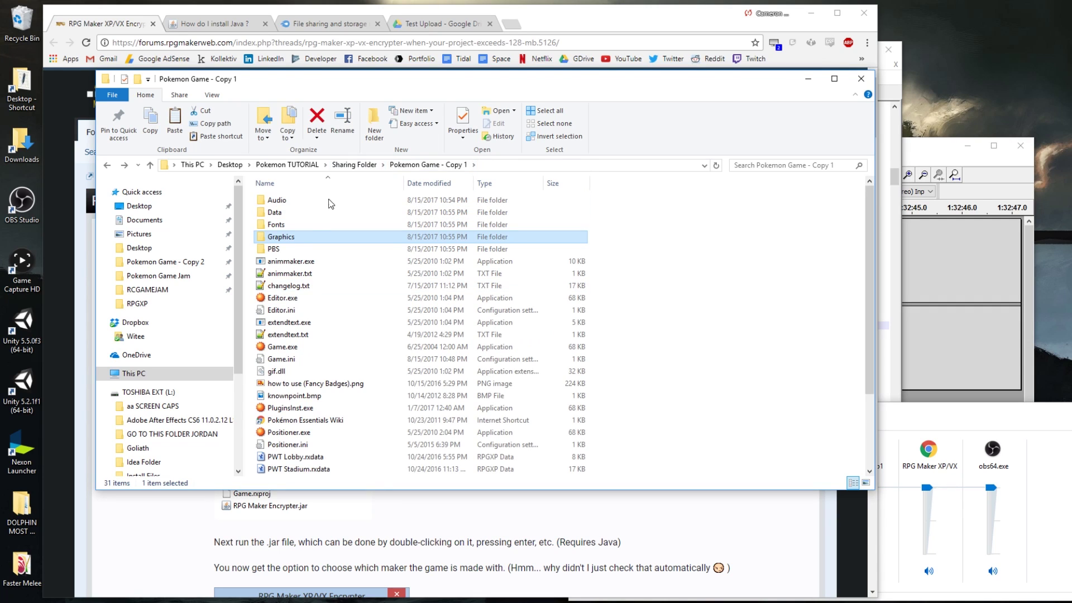
double_click(335, 249)
key("BackSpace")
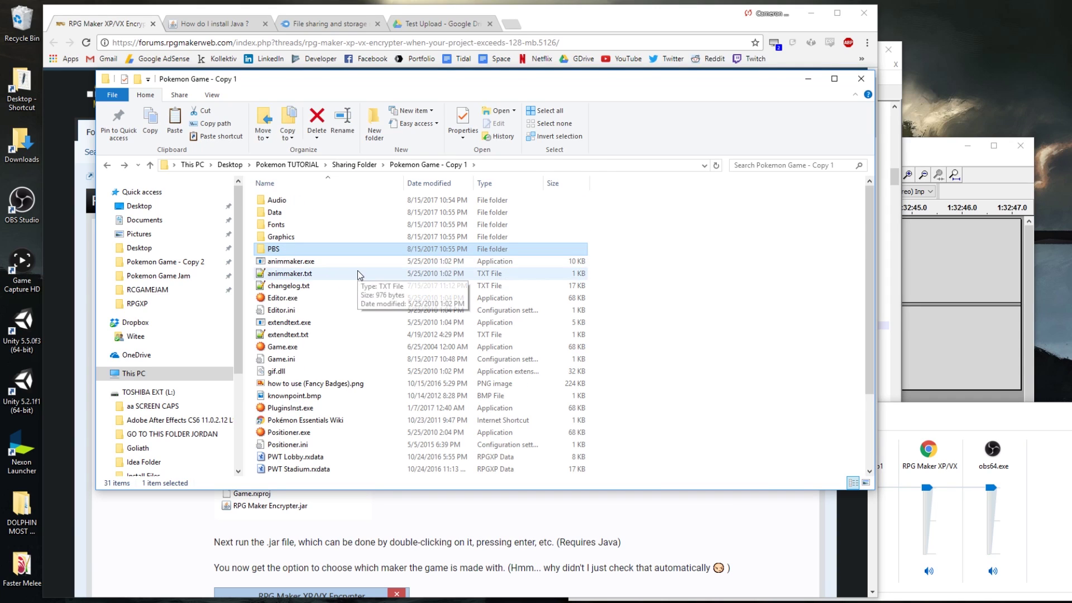
key("BackSpace")
double_click(409, 215)
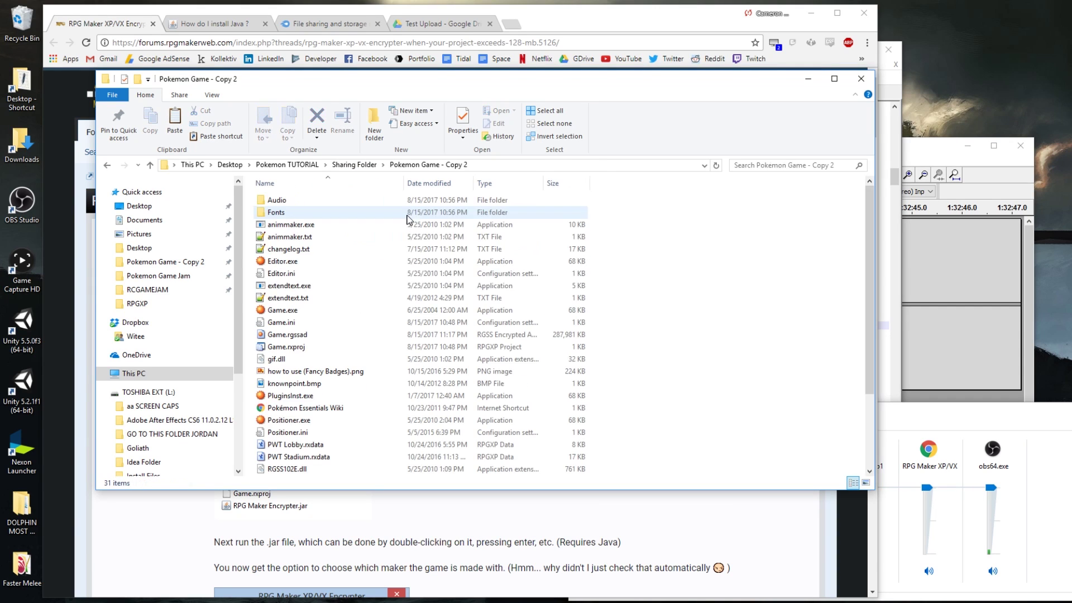
left_click(289, 334)
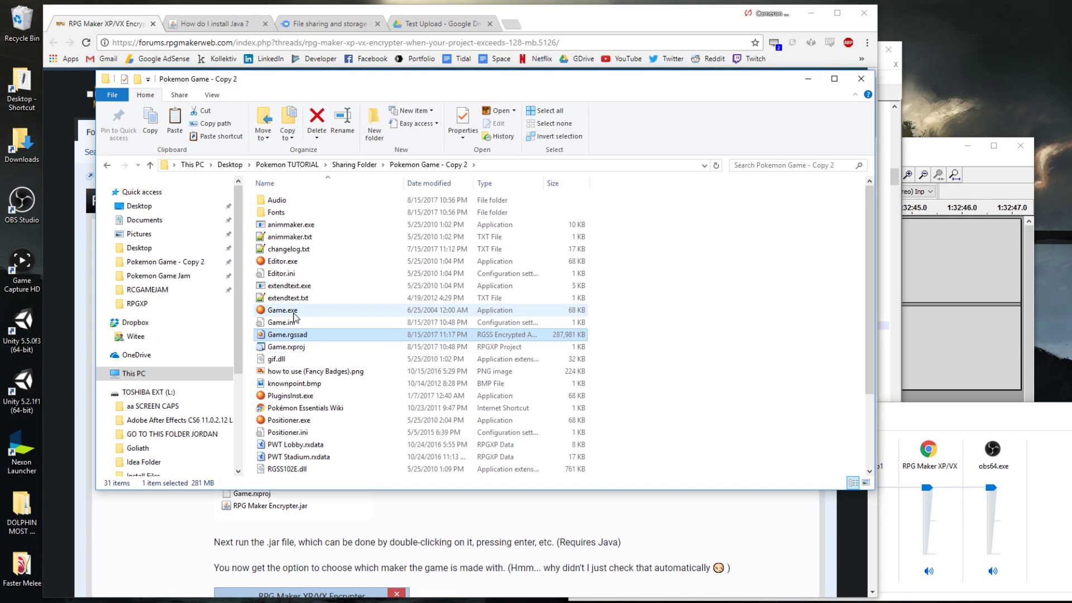
left_click(357, 164)
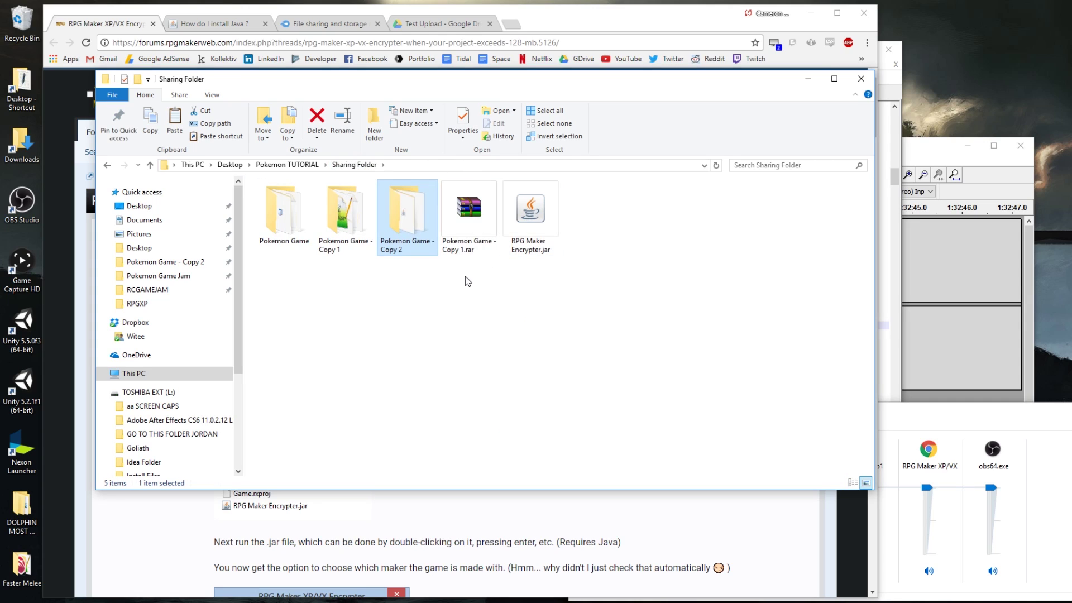
mouse_move(410, 203)
left_click(351, 215)
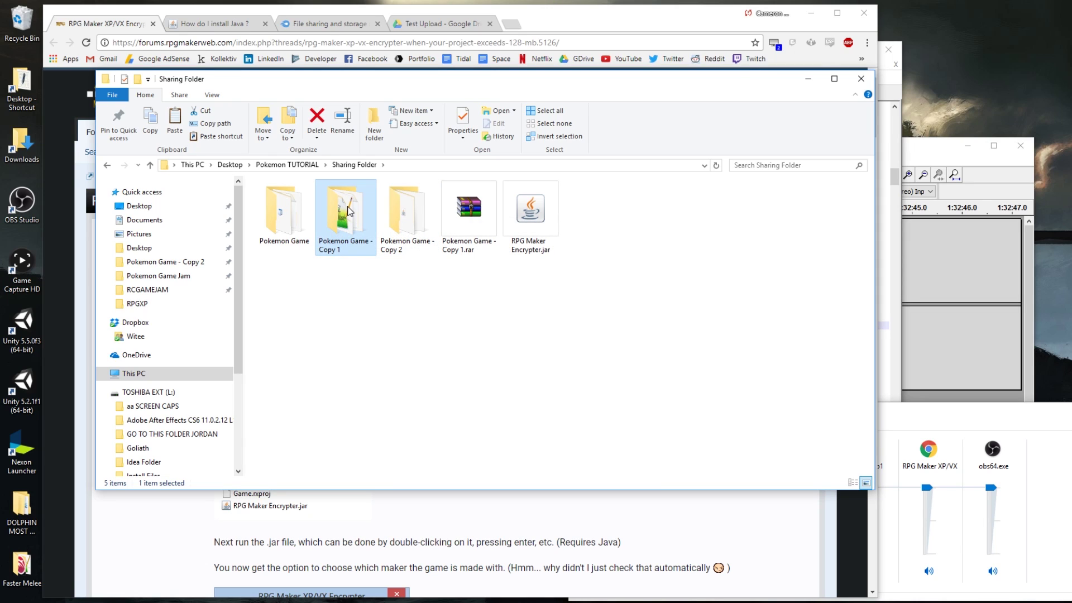
left_click(413, 202)
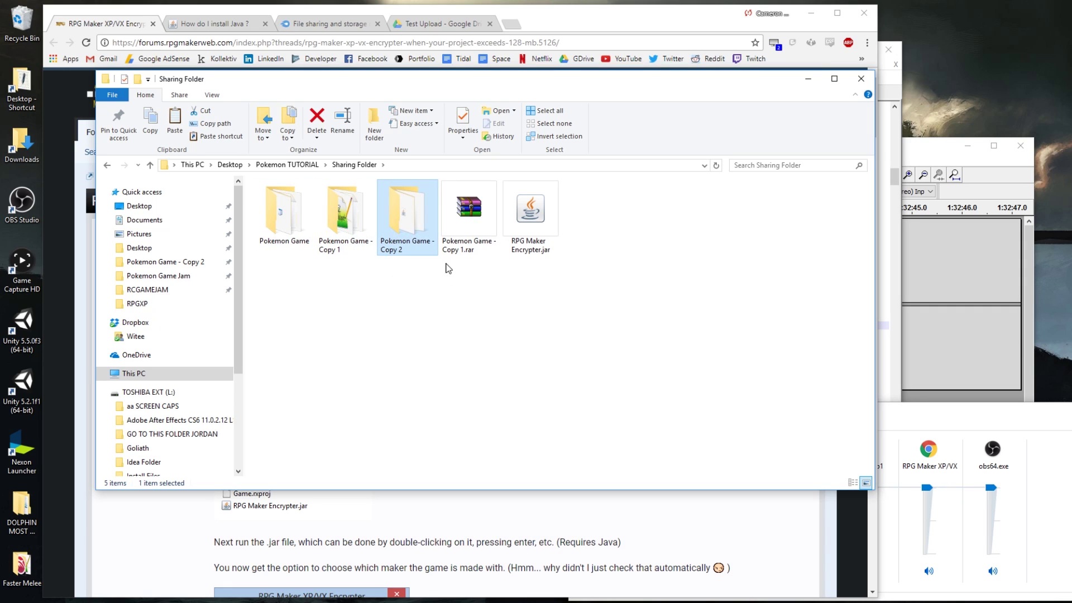
double_click(408, 226)
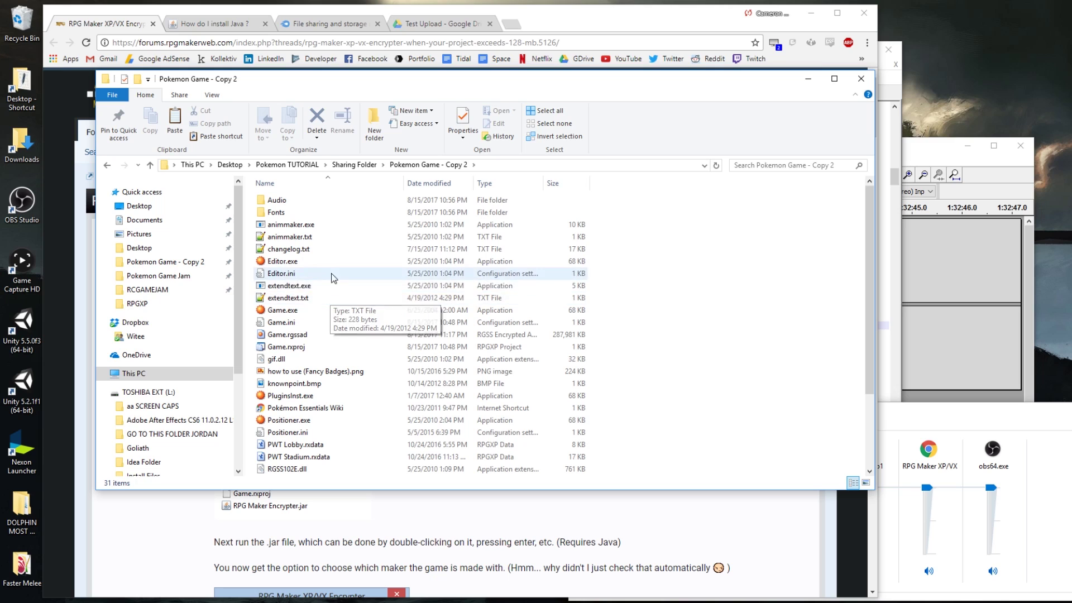
key("alt+Left")
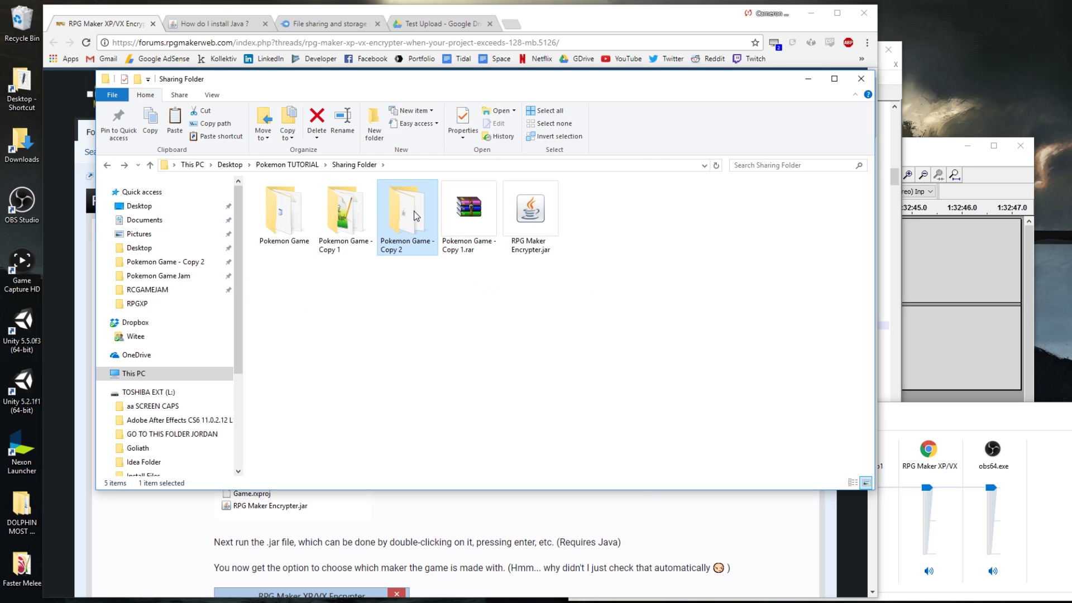
Archive Copy 2 as a 364 MB Pokemon Game - Copy 2.rar and compare it with Copy 1.rar.
right_click(415, 213)
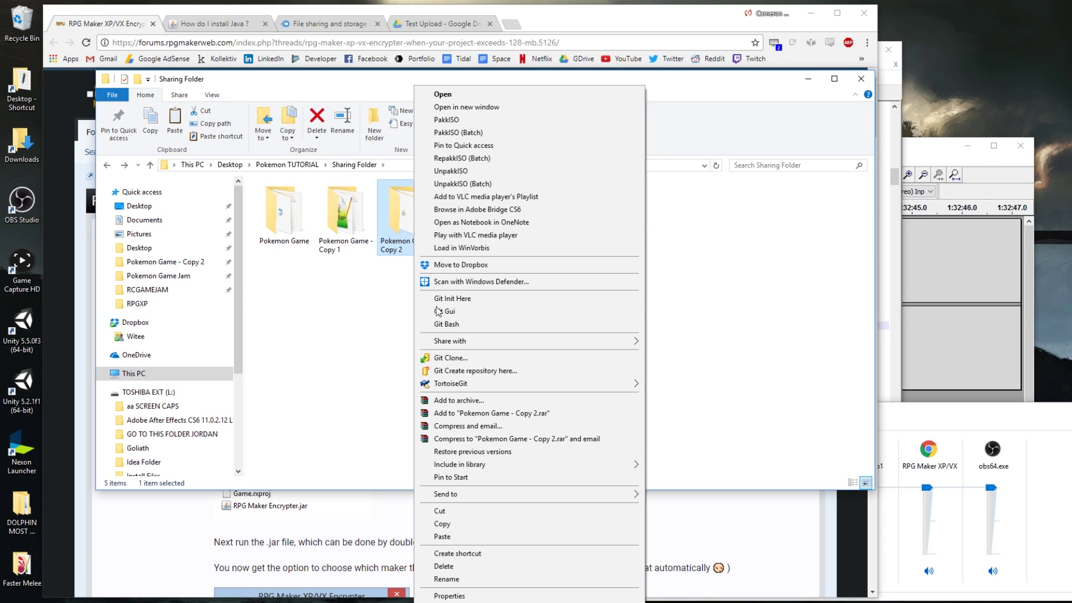
left_click(468, 413)
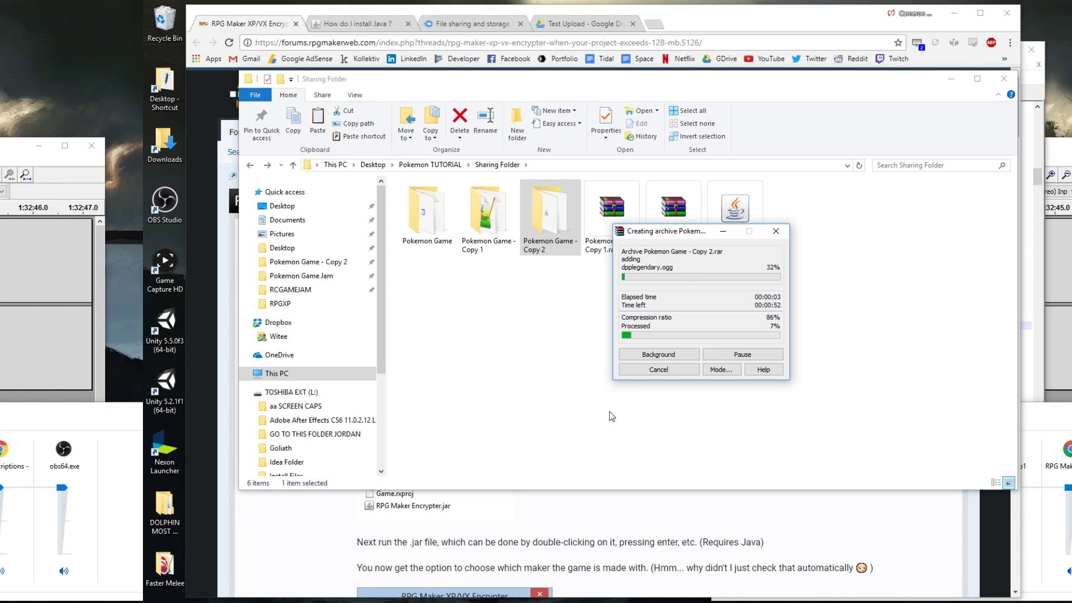
left_click(468, 415)
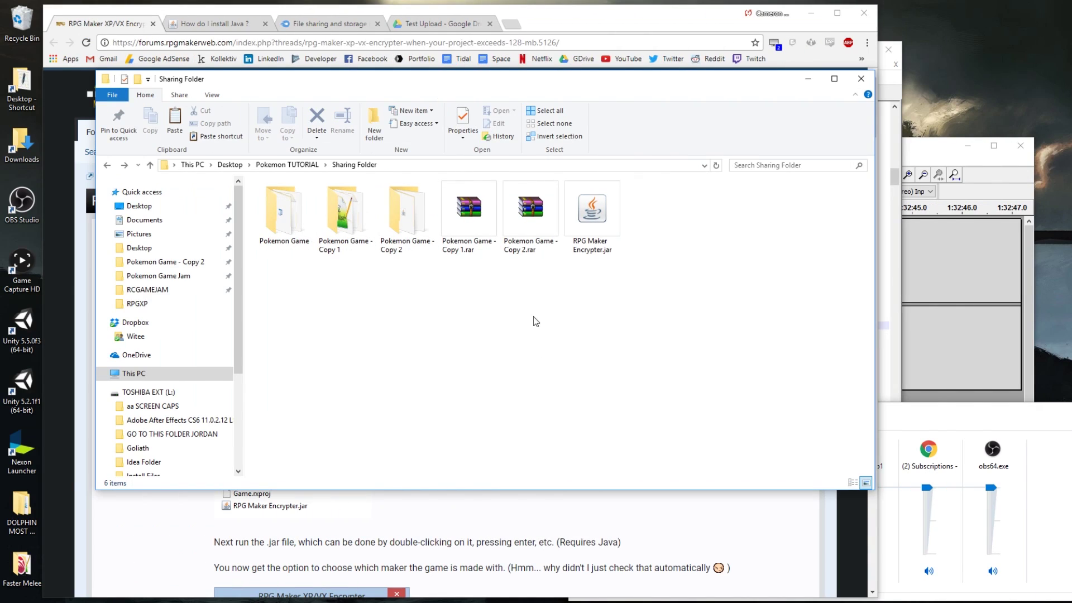
left_click(467, 206)
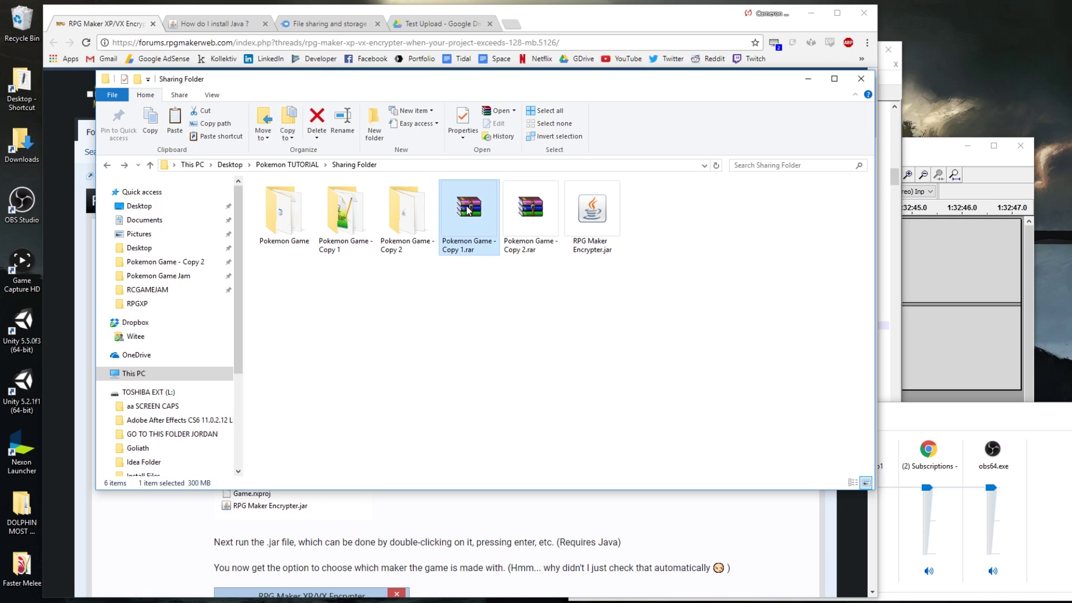
left_click(533, 207)
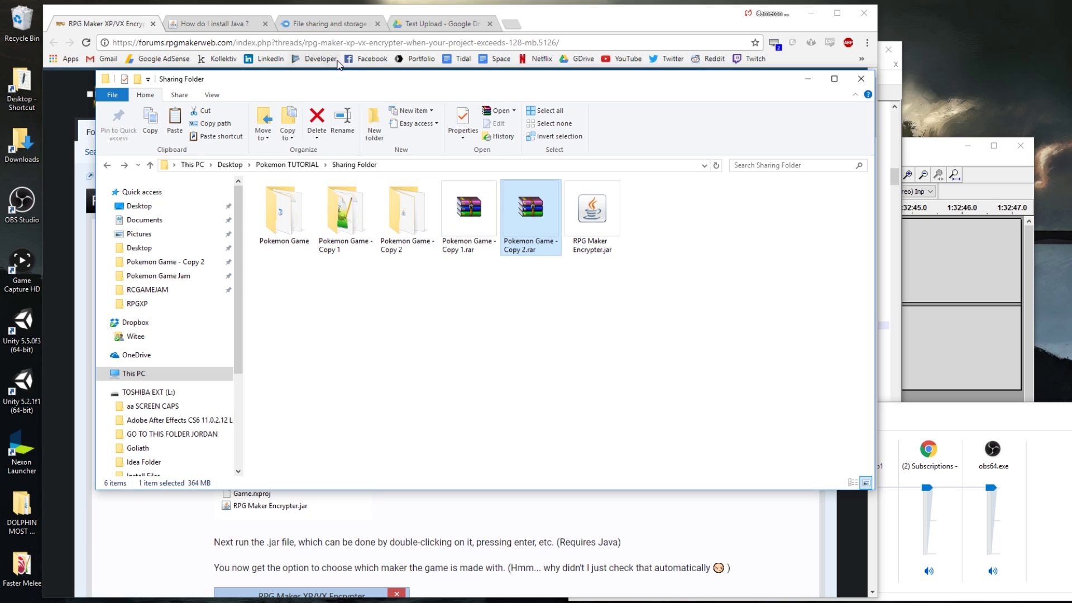
Switch between the MediaFire and Google Drive tabs, ending on the empty Test Upload folder.
left_click(425, 24)
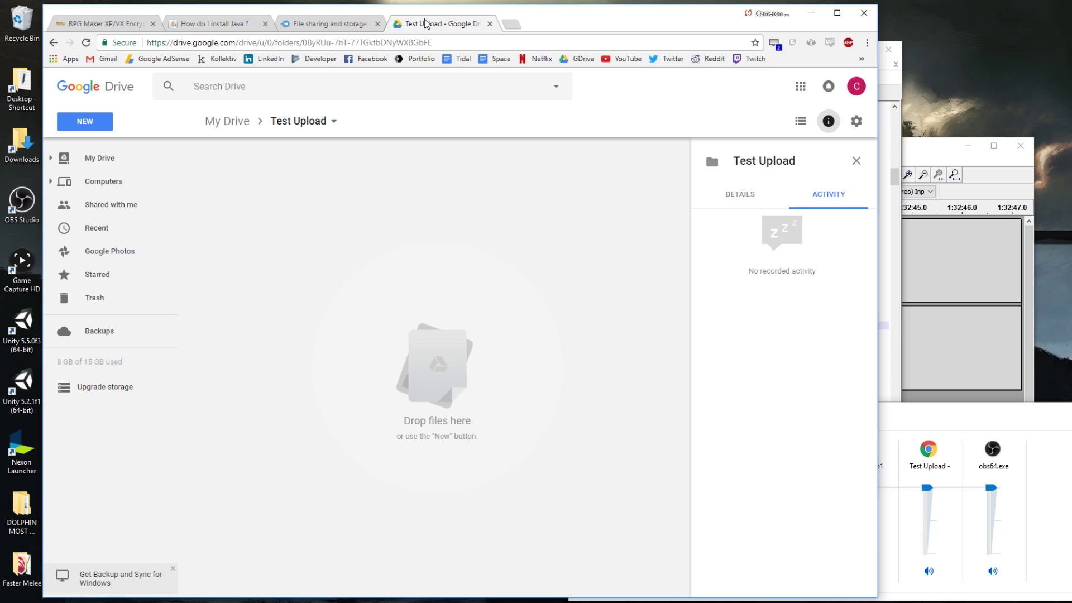
left_click(343, 25)
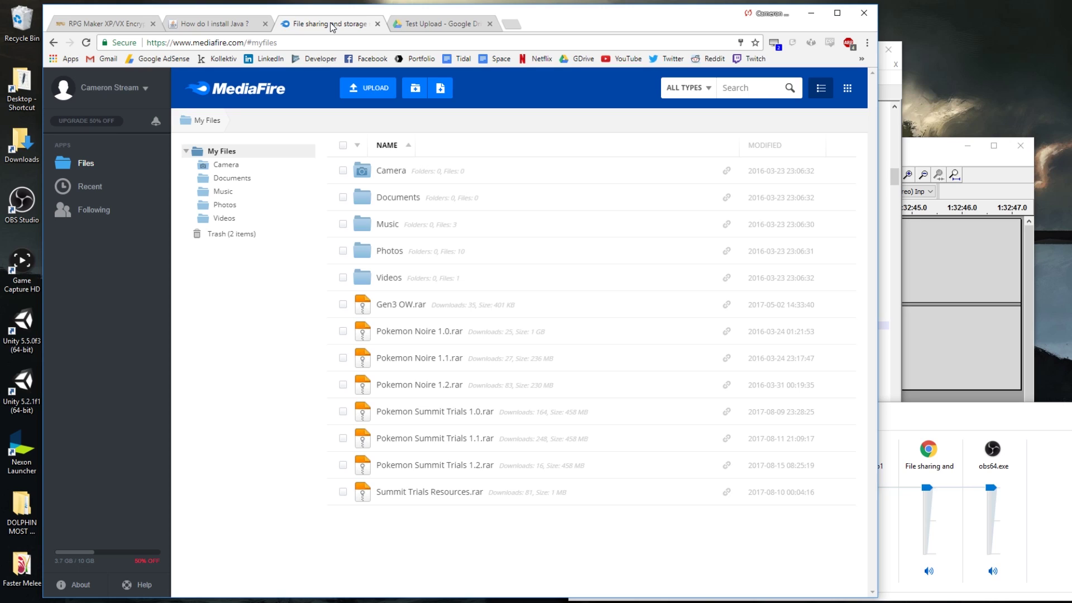
left_click(430, 20)
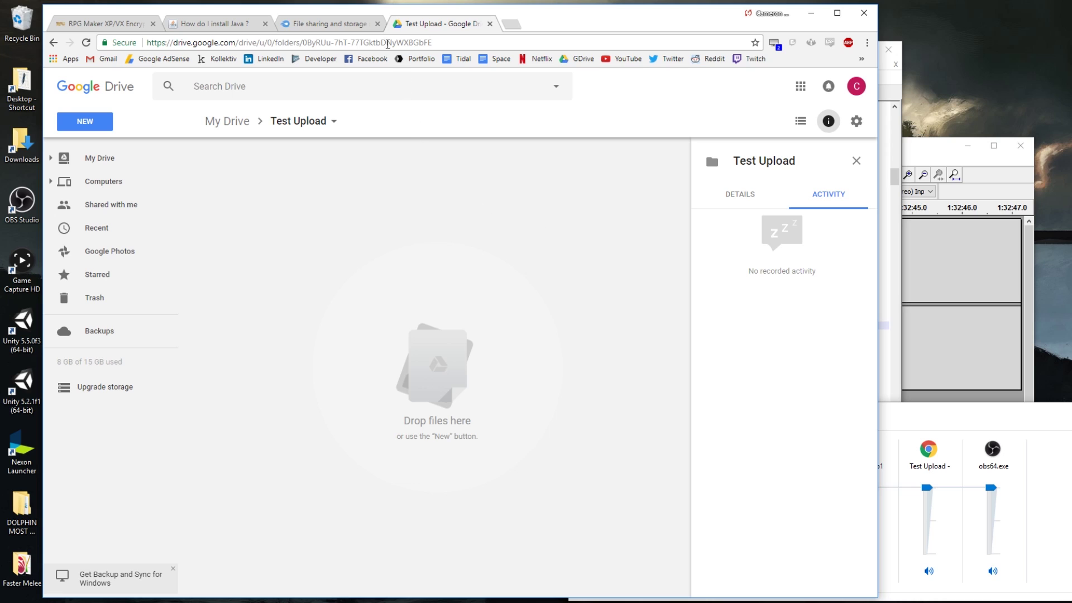
left_click(316, 23)
left_click(441, 20)
Close the This PC window and bring the Sharing Folder window forward.
left_click(129, 602)
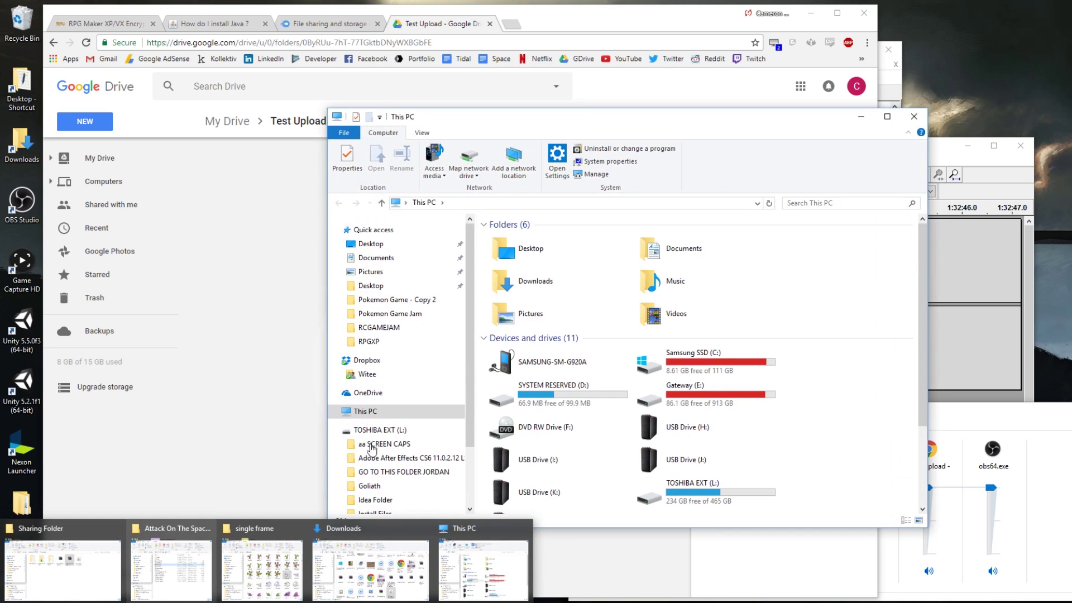
left_click(522, 528)
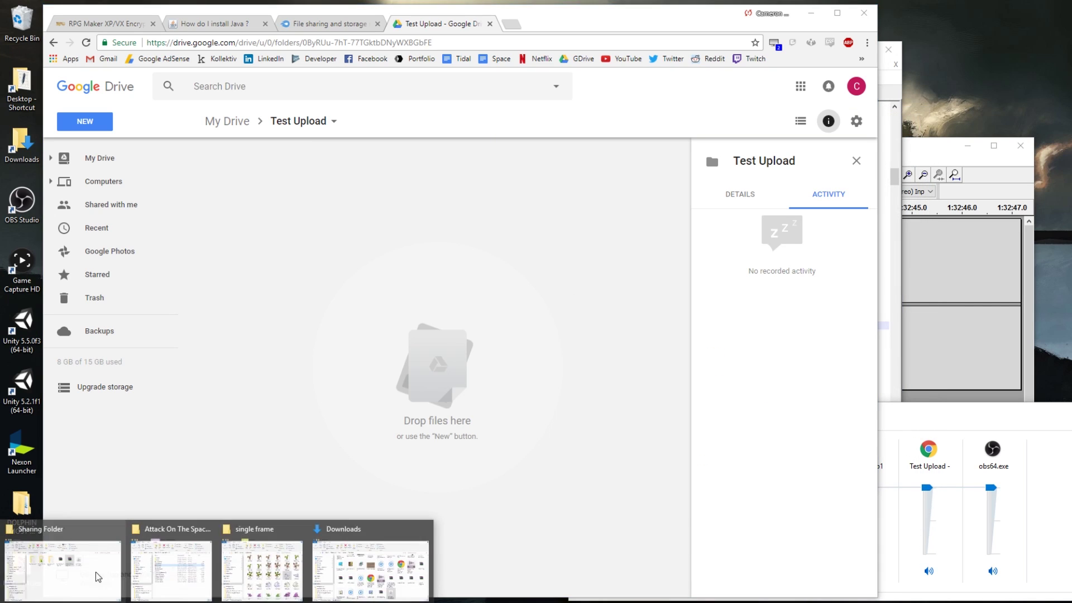
left_click(98, 576)
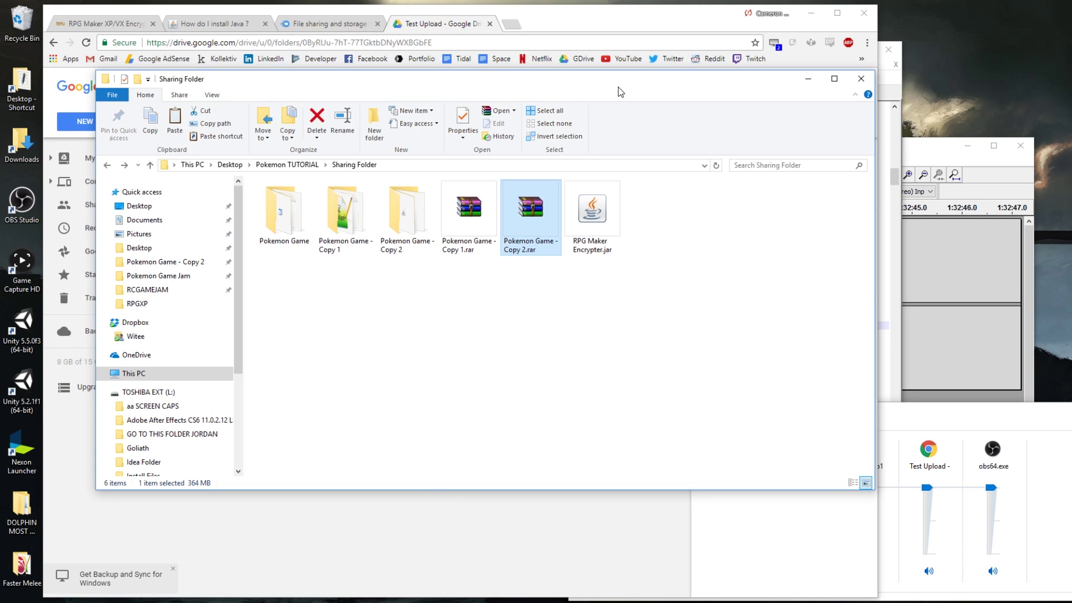
Drag Pokemon Game - Copy 1.rar into Drive's Test Upload folder and get its shareable link.
left_click_drag(618, 87, 796, 87)
left_click(651, 229)
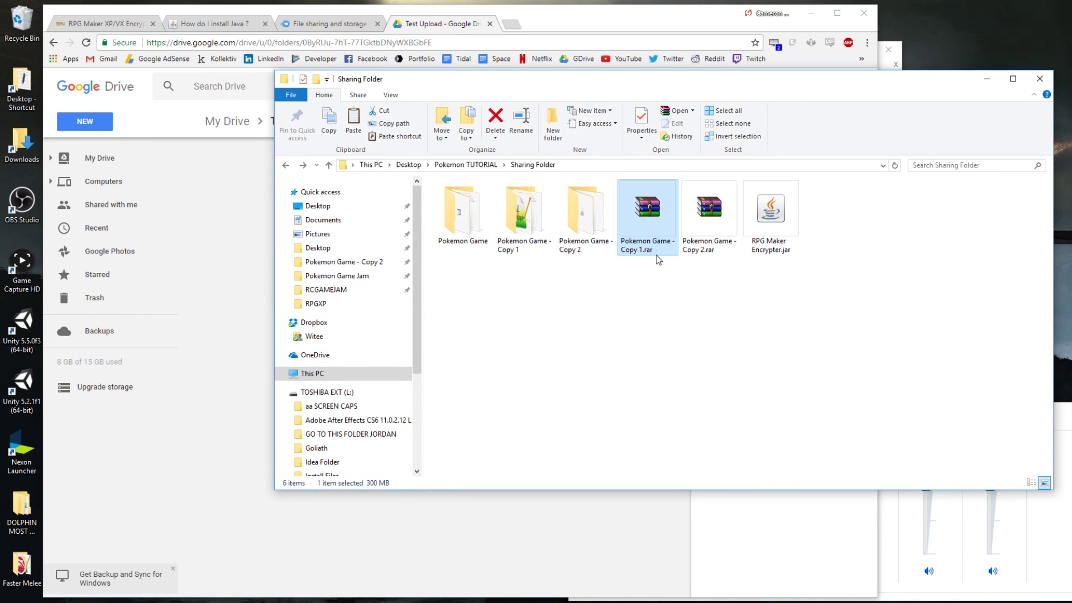
left_click_drag(642, 216, 232, 298)
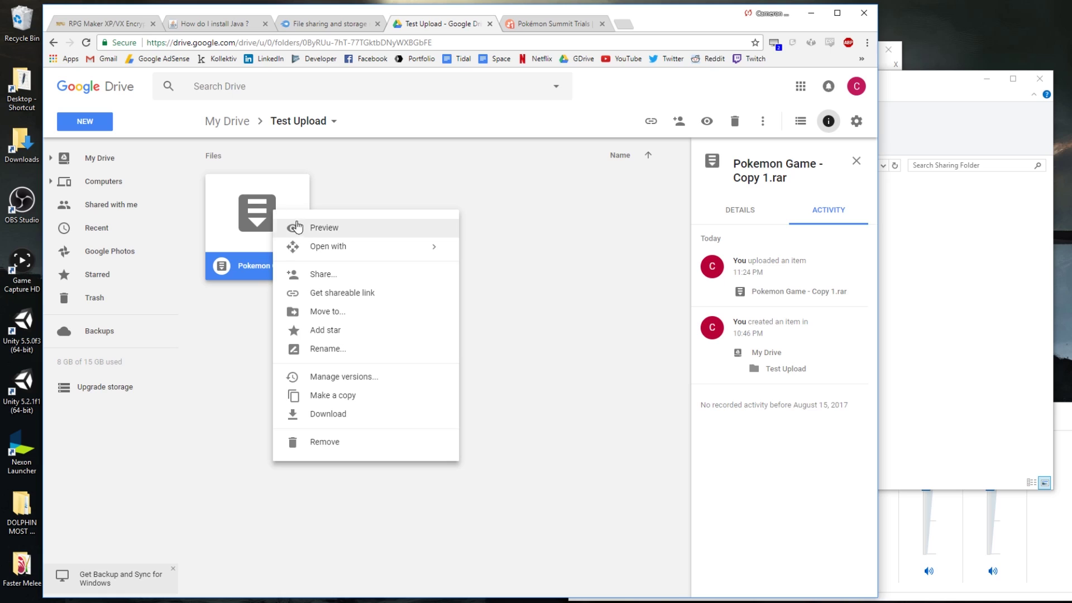
left_click(338, 292)
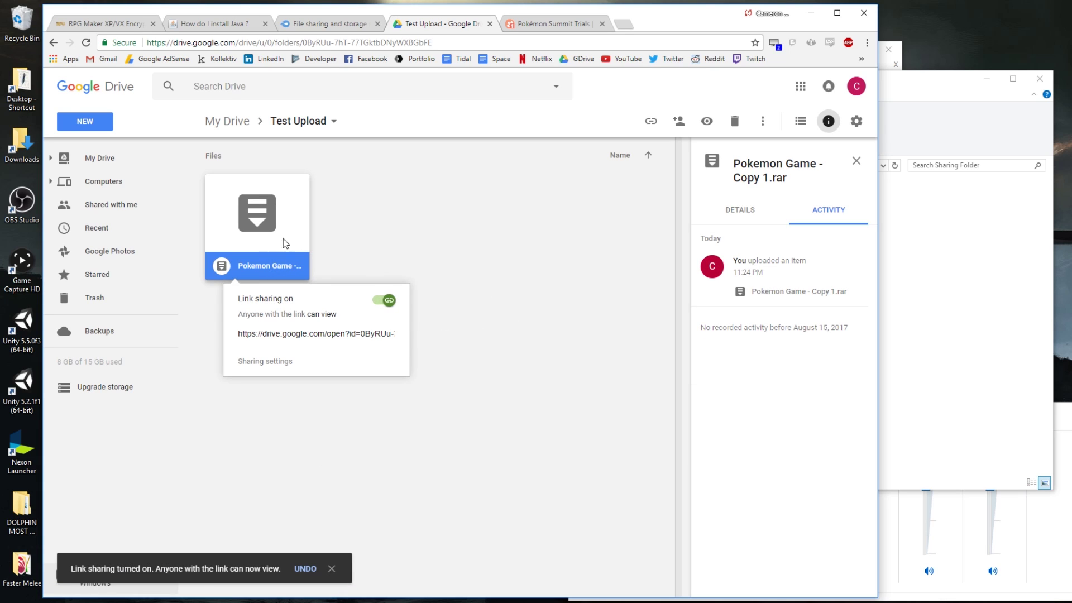
left_click(285, 335)
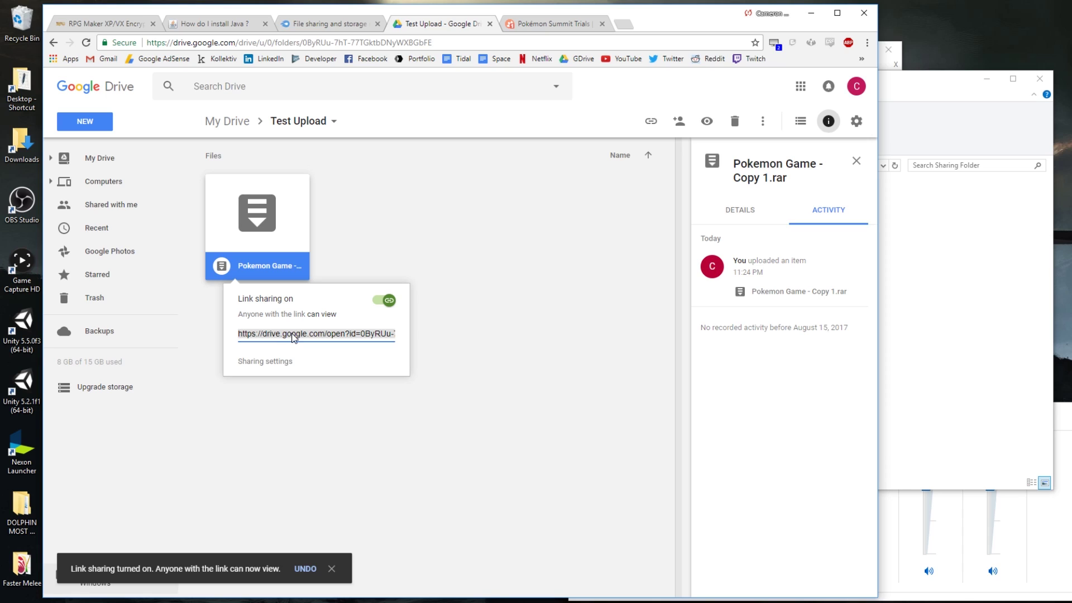
left_click(475, 365)
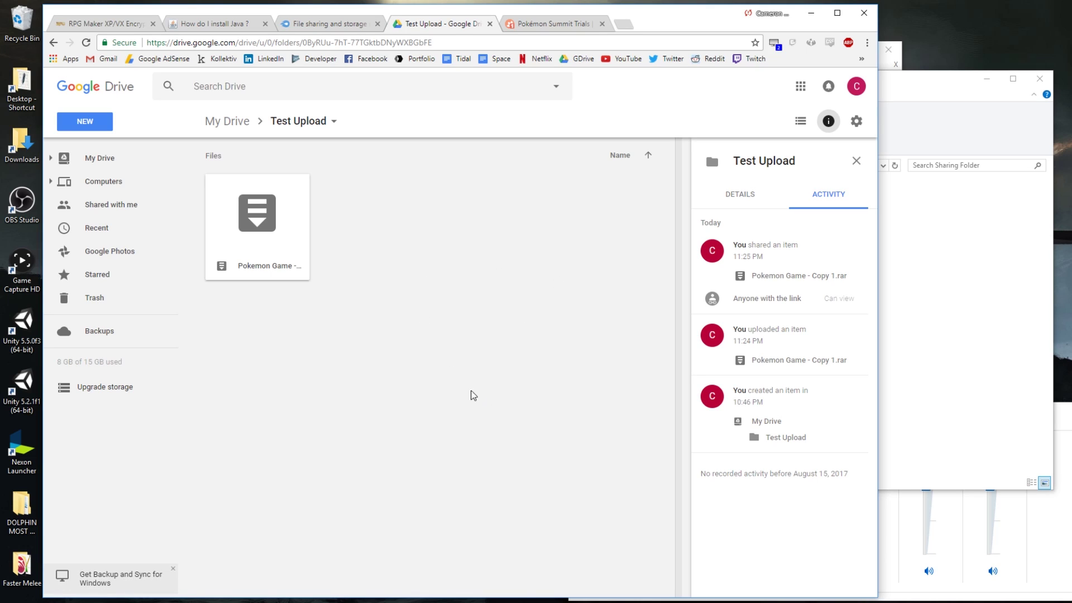
Drag Pokemon Game - Copy 1.rar from Sharing Folder into MediaFire's My Files.
left_click(321, 24)
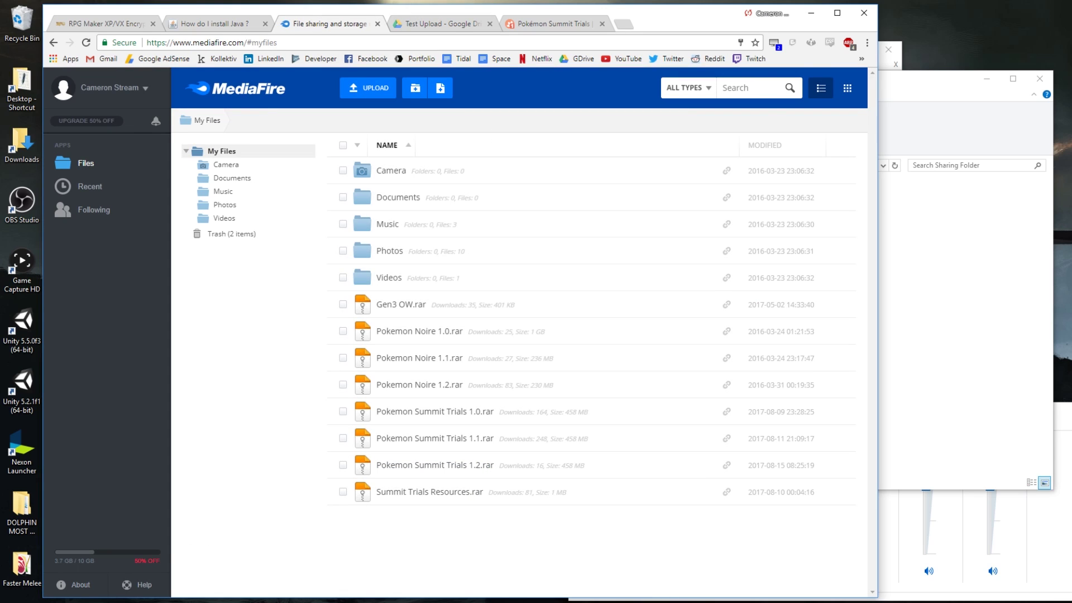
mouse_move(205, 558)
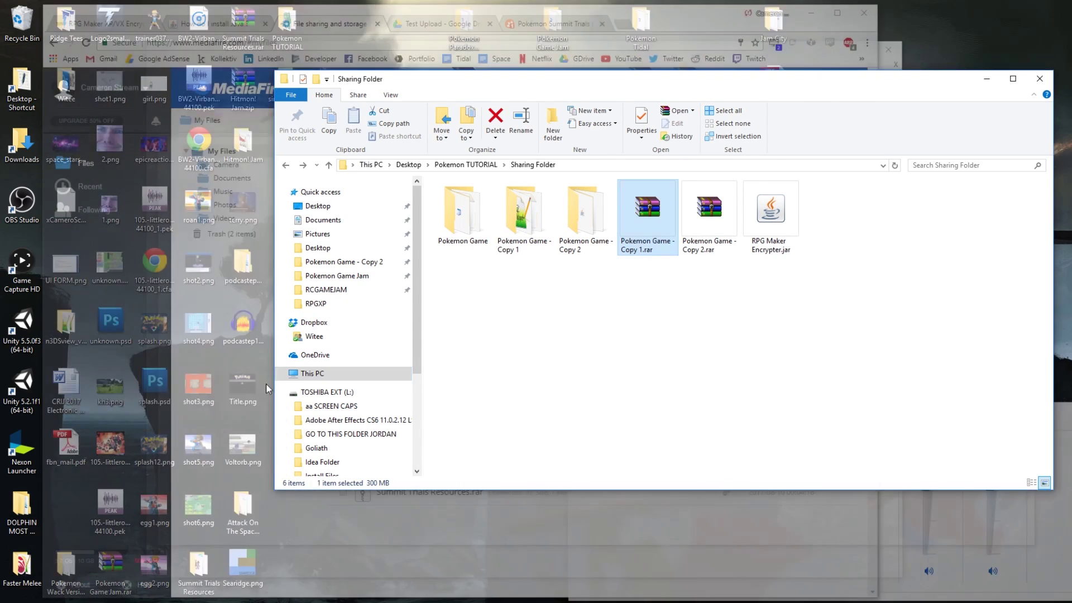
left_click(62, 567)
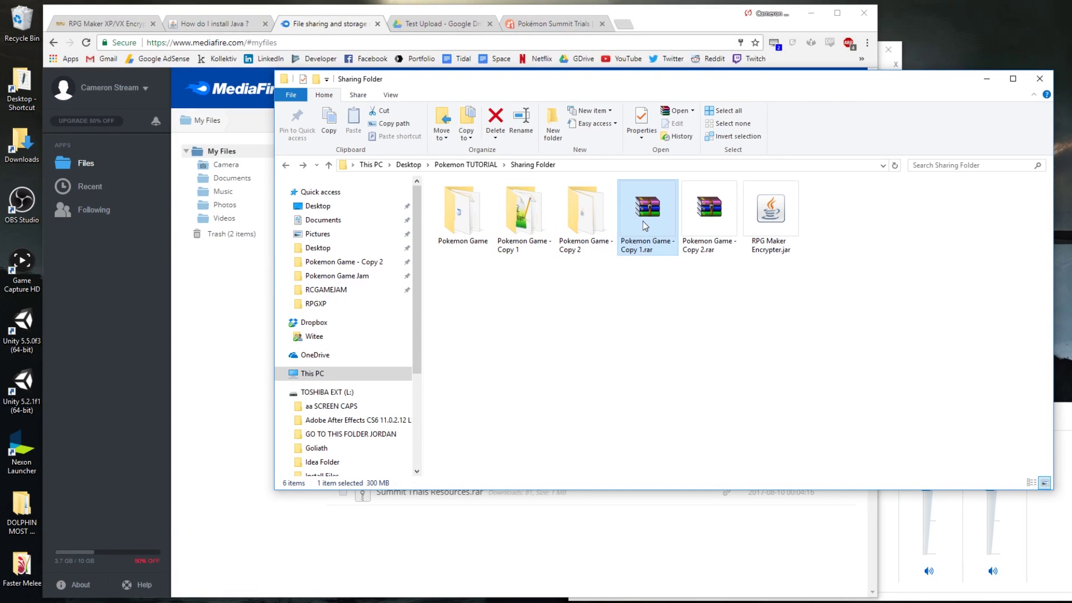
left_click_drag(642, 221, 561, 549)
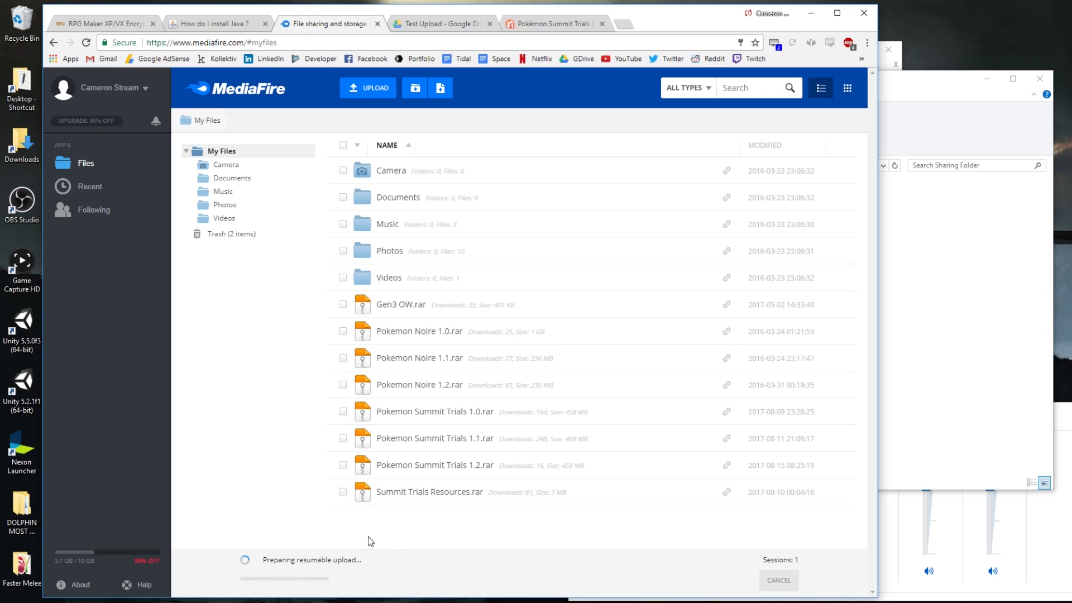
Copy the Summit Trials Resources.rar share link and view the Pokémon Summit Trials thread.
mouse_move(279, 574)
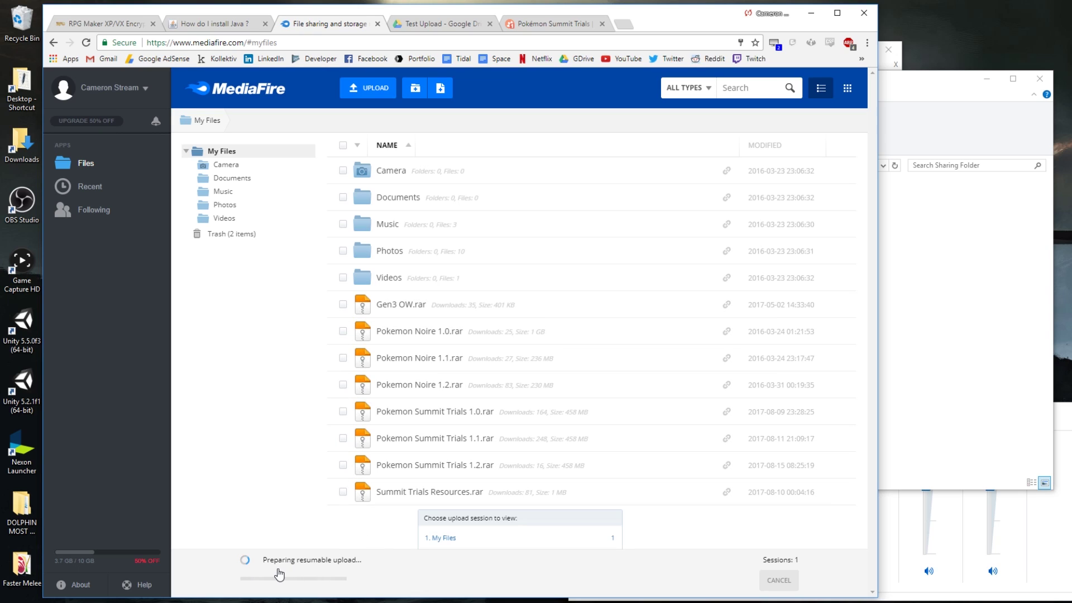
left_click(726, 493)
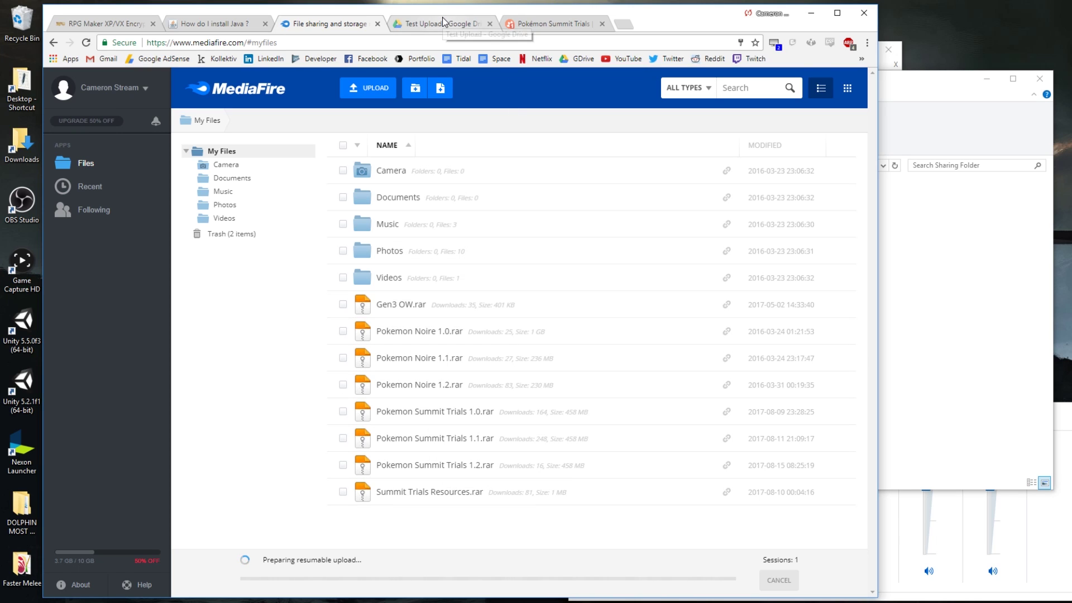
left_click(508, 28)
scroll(746, 383, "down", 3)
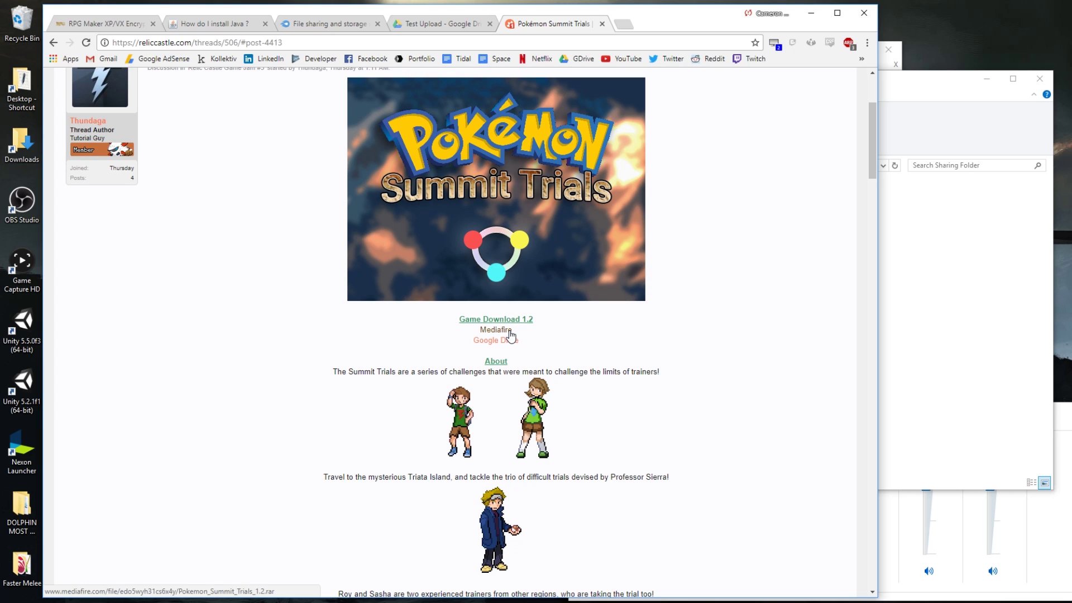
Review the Summit Trials download links, then return to the Test Upload Drive folder.
scroll(725, 358, "up", 3)
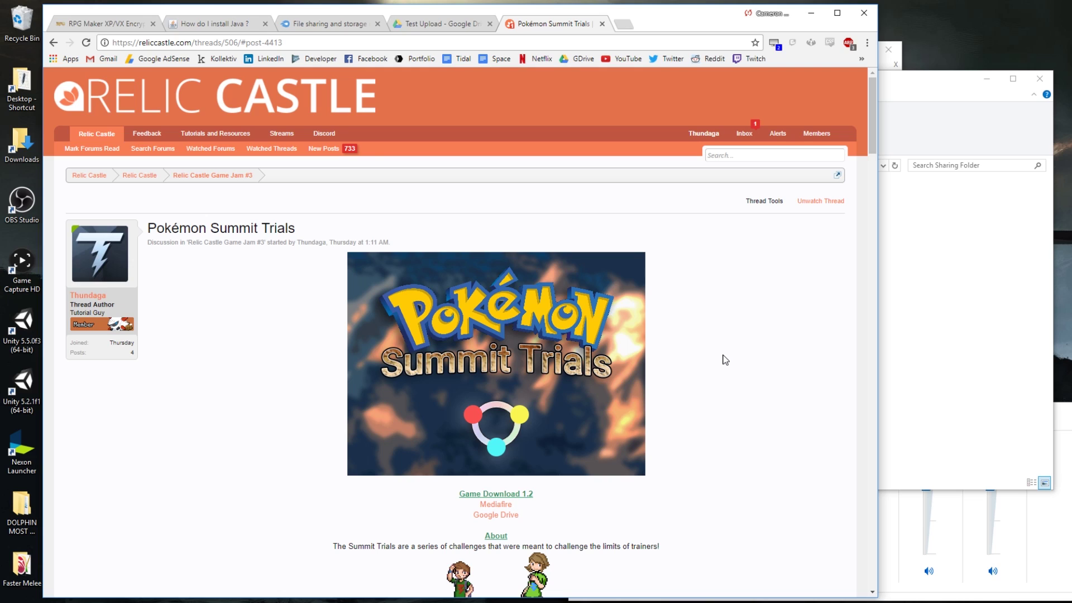
left_click(433, 25)
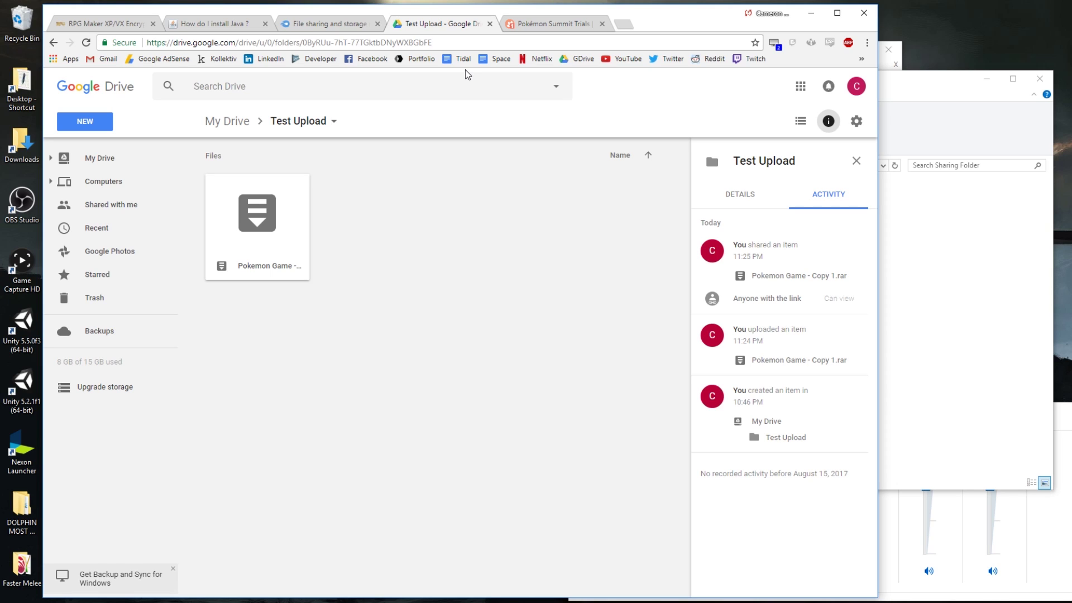
Copy the shareable link for Pokemon Game - Copy 1.rar.
left_click(247, 203)
right_click(247, 203)
left_click(308, 285)
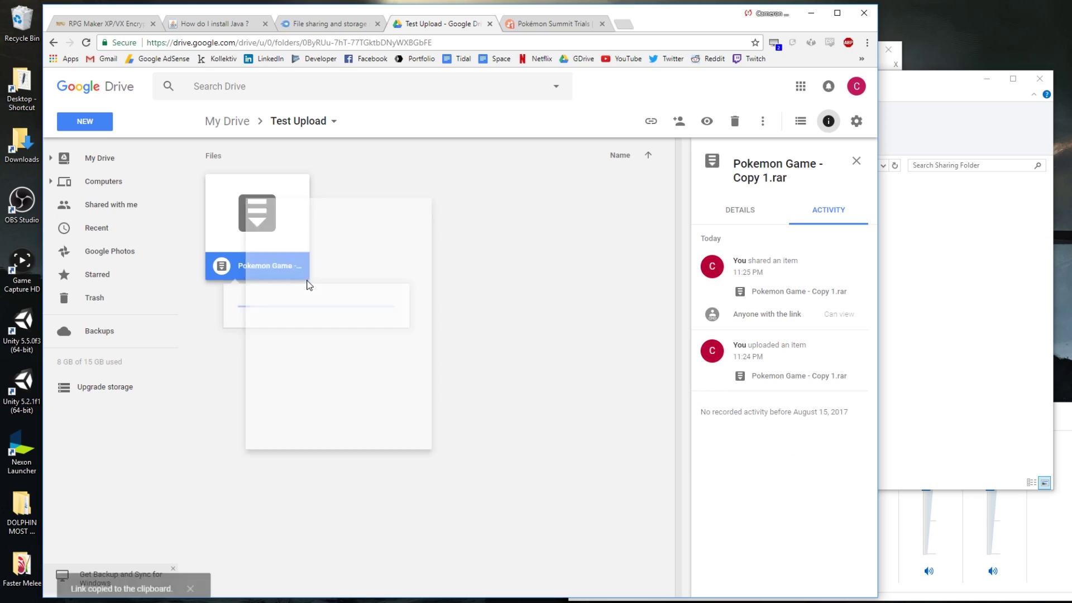